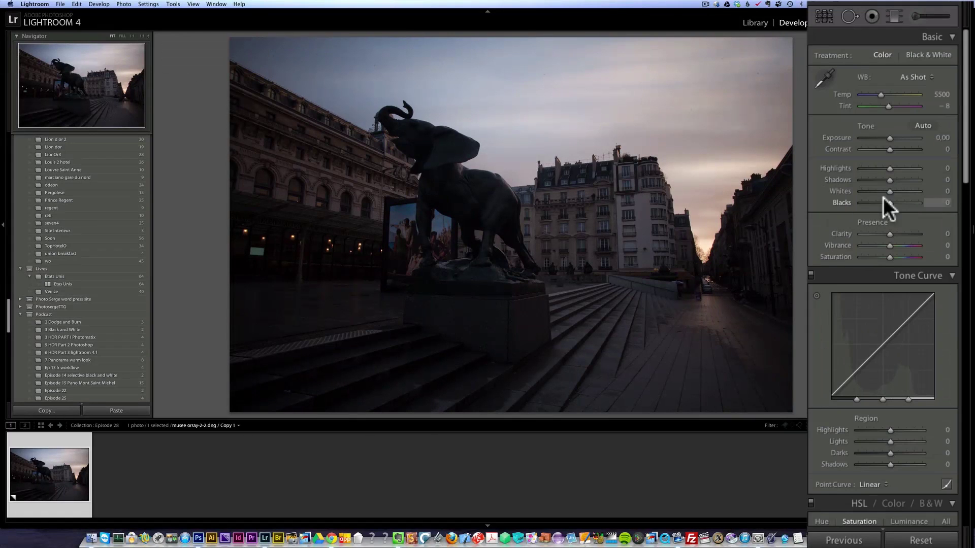
- Lift the photo's Shadows to +100 and lower the Highlights to −100
left_click(954, 157)
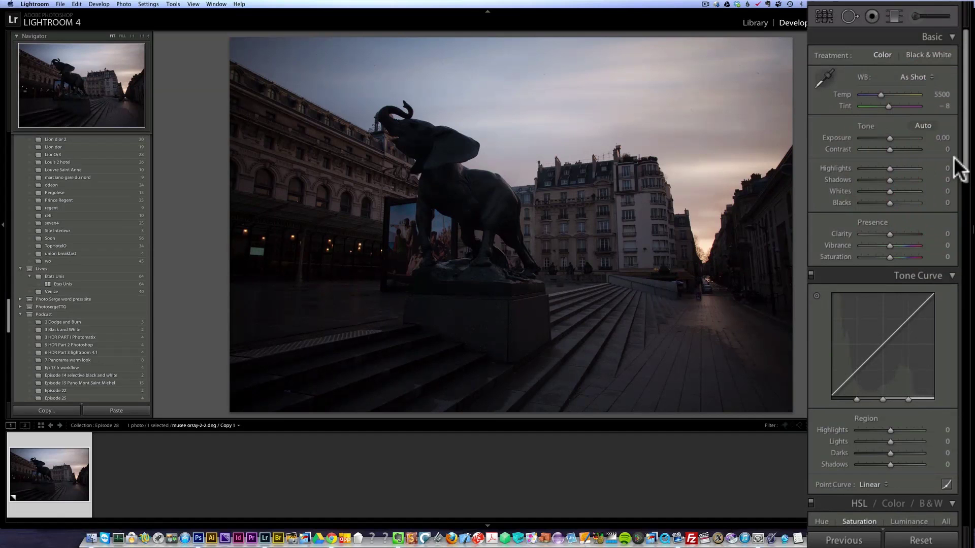
left_click_drag(890, 179, 903, 179)
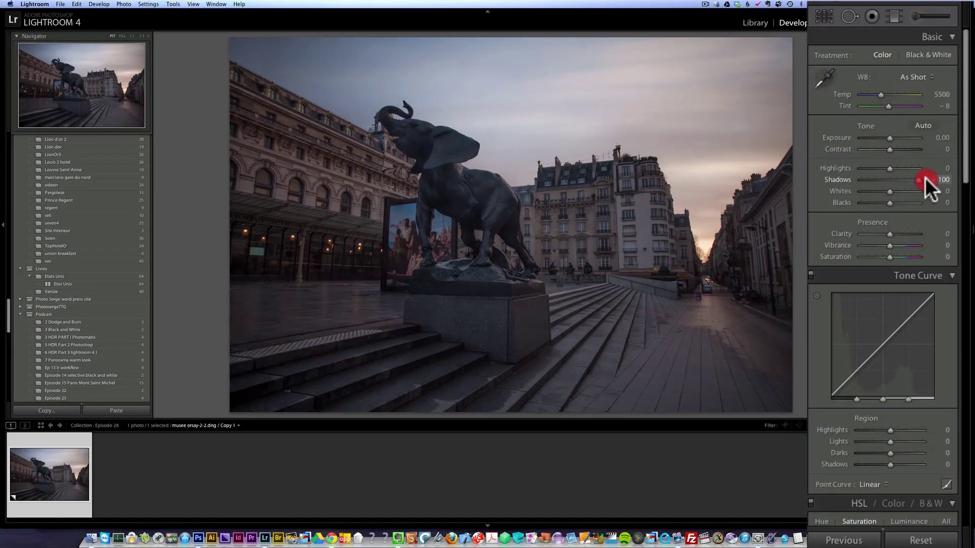
left_click_drag(888, 168, 846, 168)
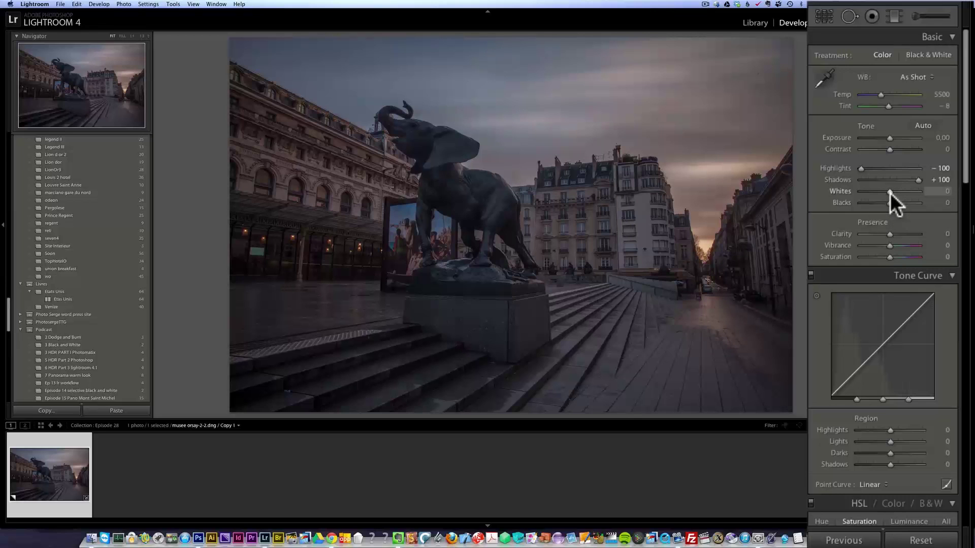
- Set the photo's Whites to +71, Blacks to −29 and Exposure to +0.55, checking the whites and blacks for clipping
key("alt")
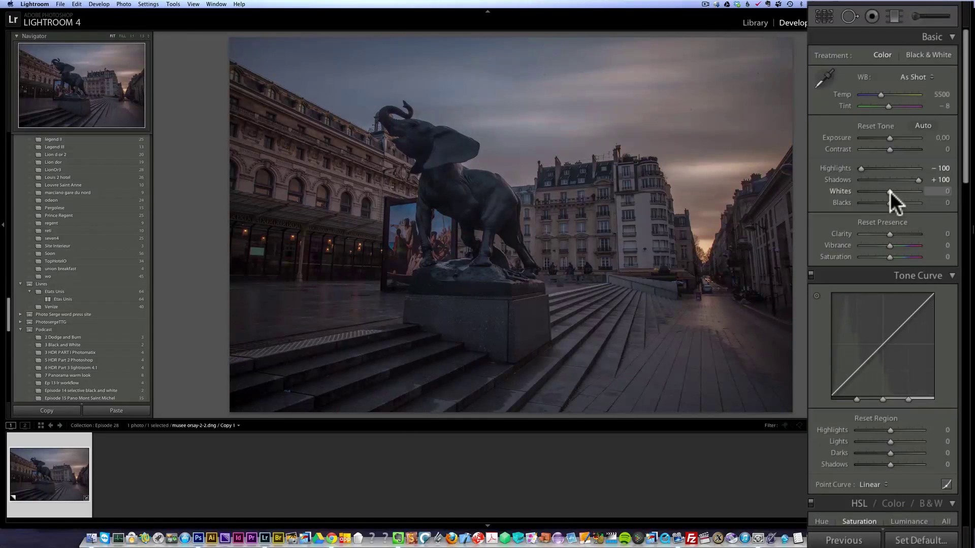
left_click_drag(890, 191, 910, 190)
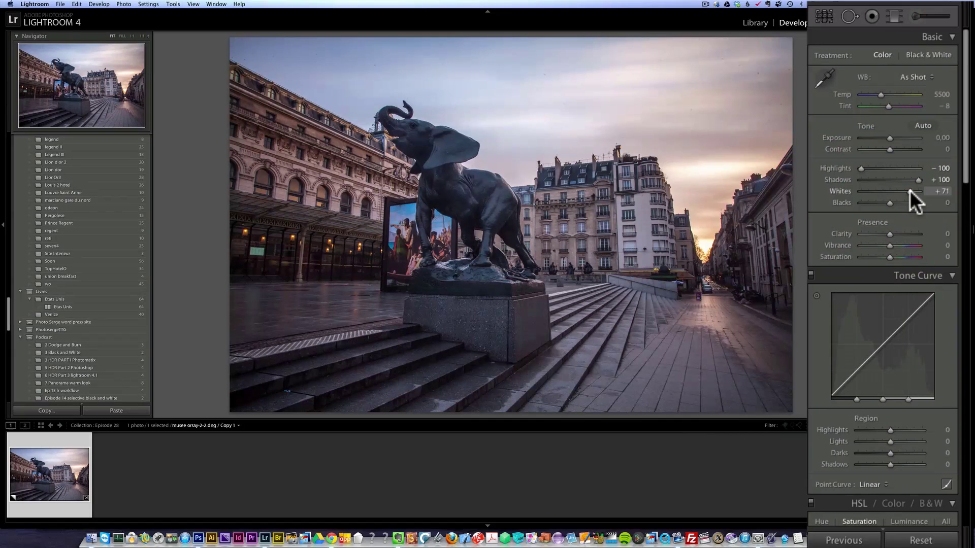
left_click(890, 203, "alt")
left_click_drag(891, 203, 882, 203)
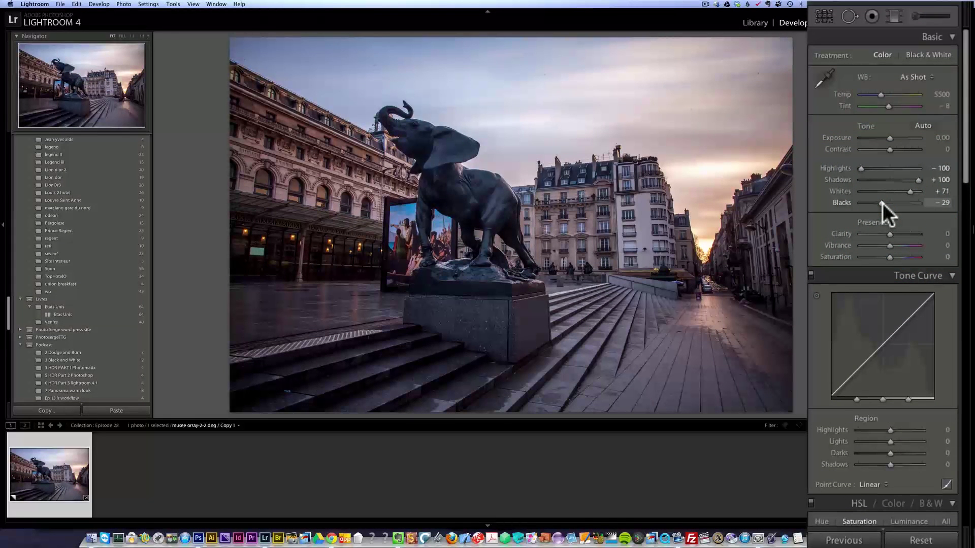
left_click_drag(889, 136, 892, 136)
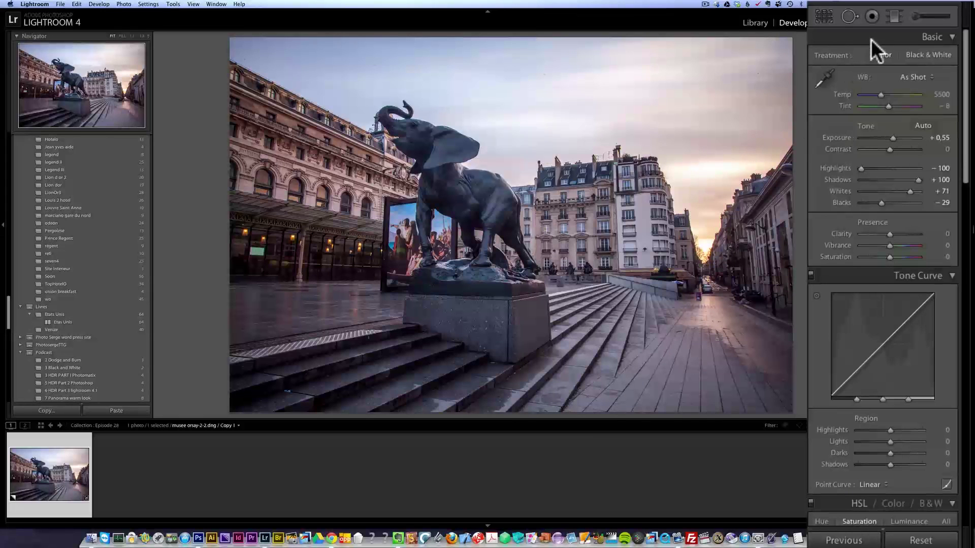
- Add a slightly tilted graduated filter over the sky with Exposure −0.80 and Highlights −100
left_click(892, 19)
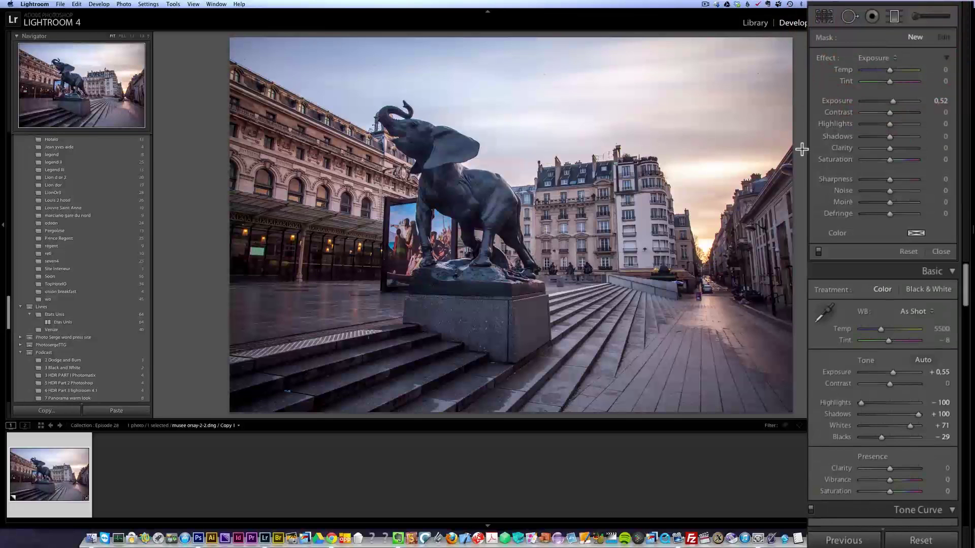
double_click(892, 100)
left_click_drag(887, 98, 886, 98)
mouse_move(565, 120)
left_mouse_down()
mouse_move(554, 193)
mouse_move(546, 213)
mouse_move(539, 207)
left_mouse_up()
left_click(886, 101)
mouse_move(886, 101)
left_mouse_down()
mouse_move(888, 126)
mouse_move(827, 121)
left_mouse_up()
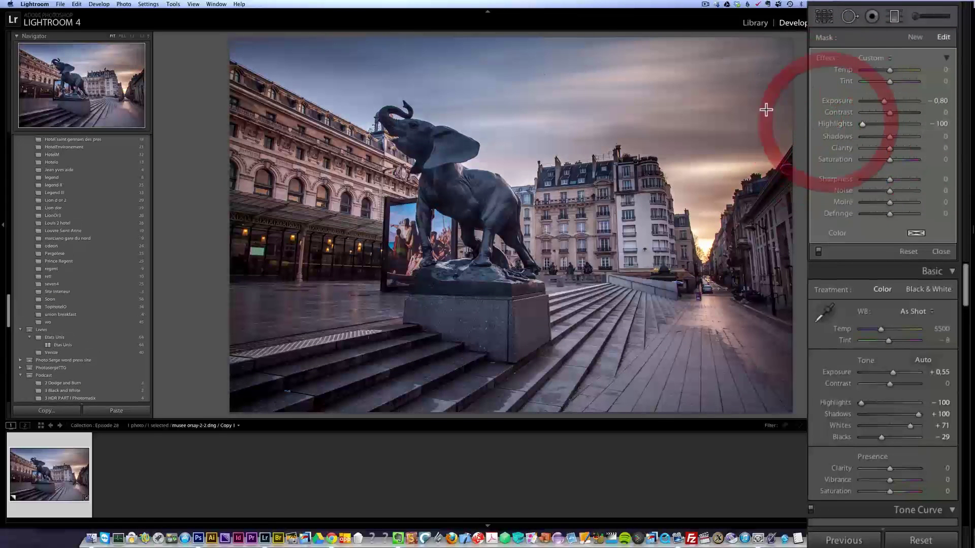
- Set the sky gradient's Contrast to 39 and Exposure to −0.42, compare the photo with and without it, and close the filter
left_click(899, 112)
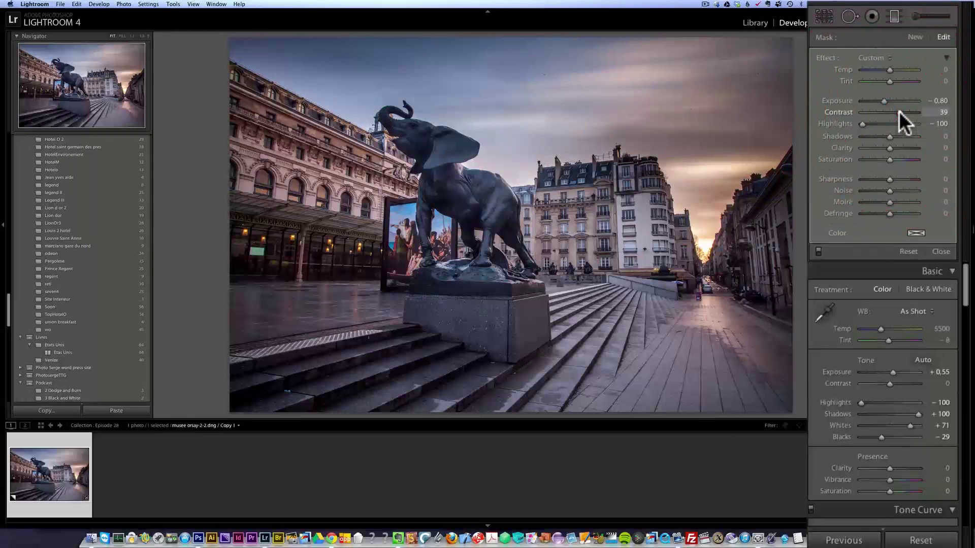
left_click_drag(882, 99, 885, 101)
left_click(819, 251)
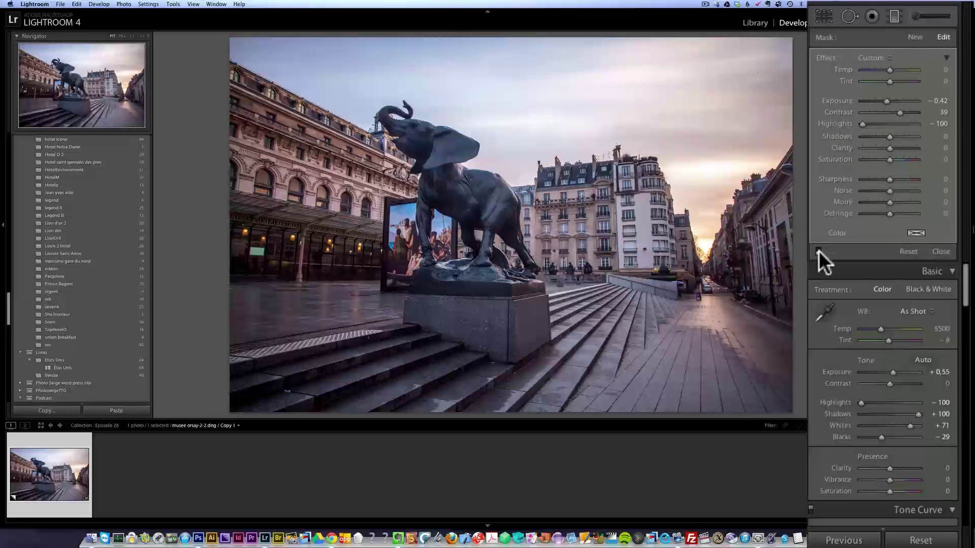
left_click(819, 251)
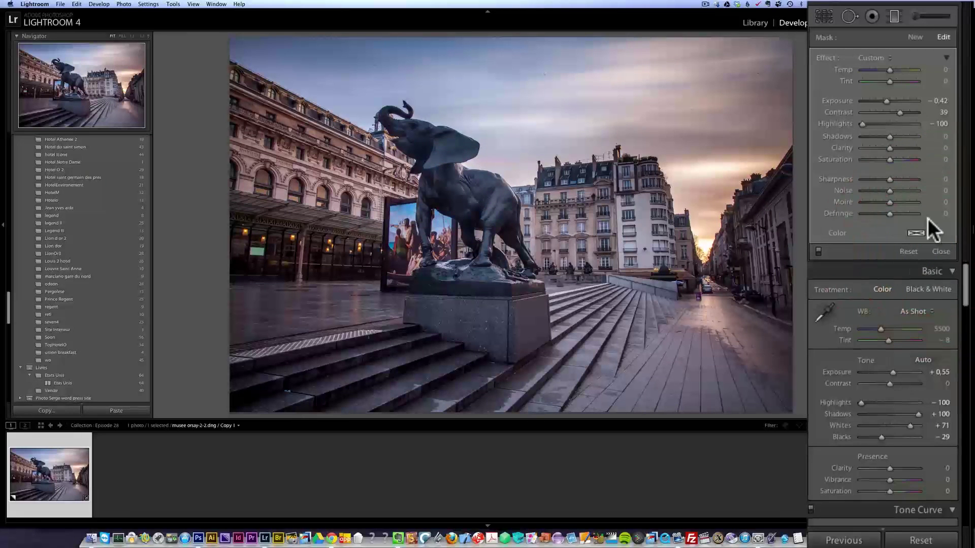
left_click(944, 252)
- Increase the photo's overall Clarity to +40
left_click_drag(890, 233, 900, 233)
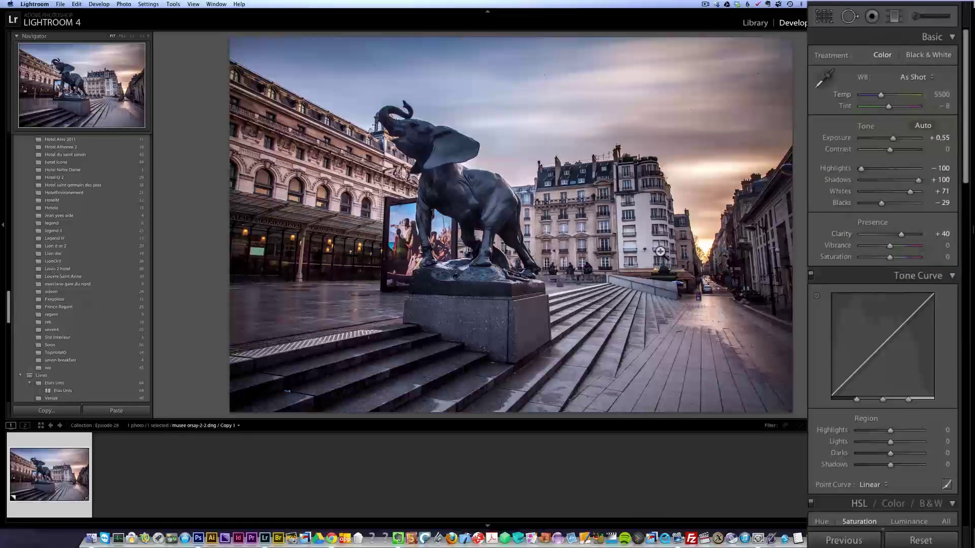
- Try the Shade white balance preset on the photo and return to As Shot
left_click(919, 76)
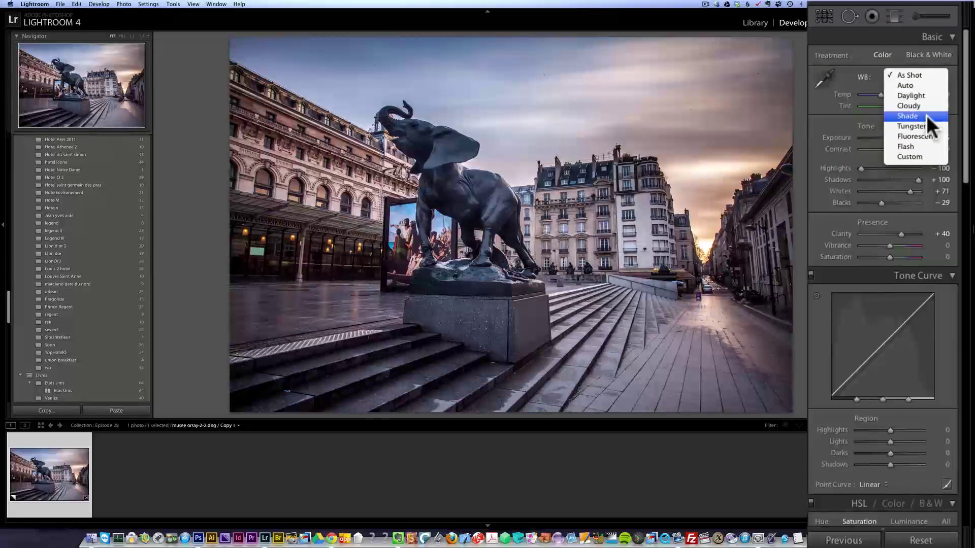
left_click(907, 116)
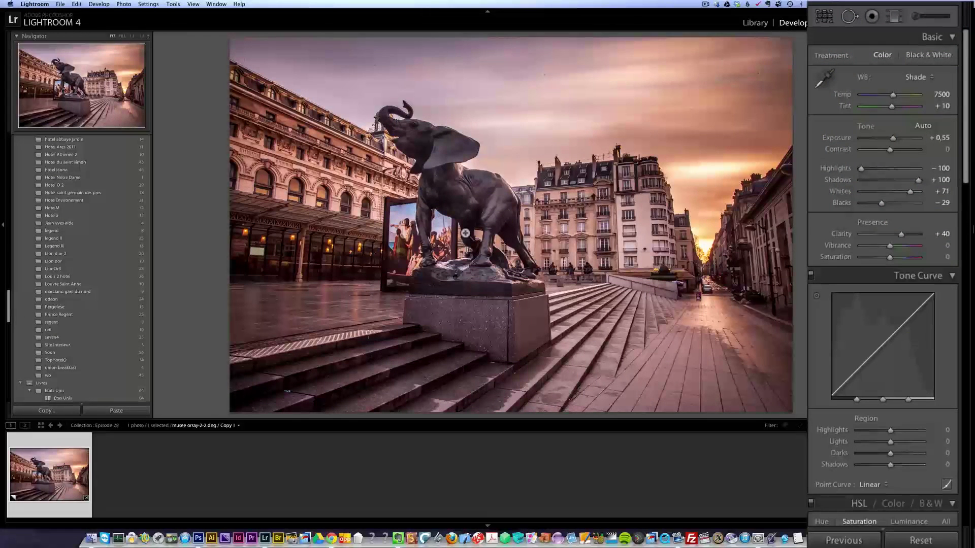
left_click(920, 76)
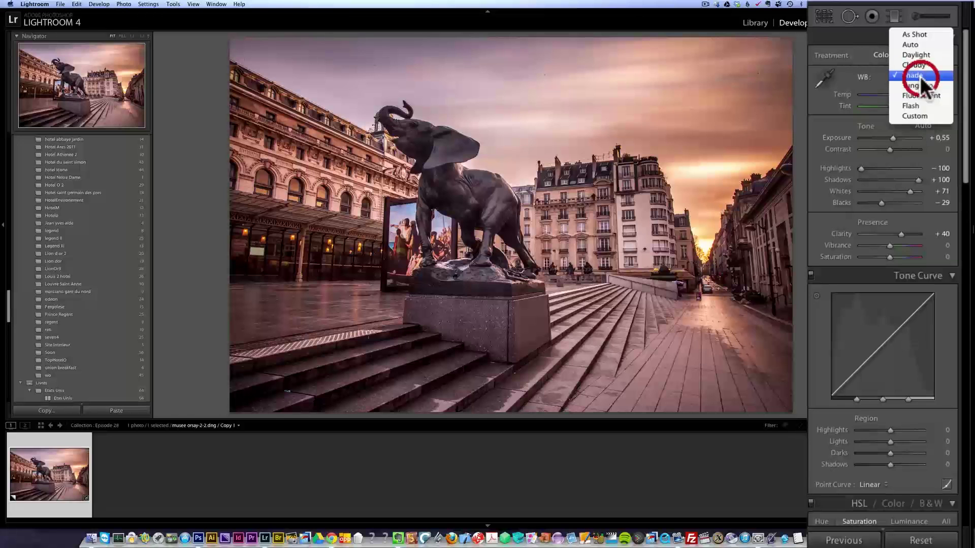
left_click(923, 36)
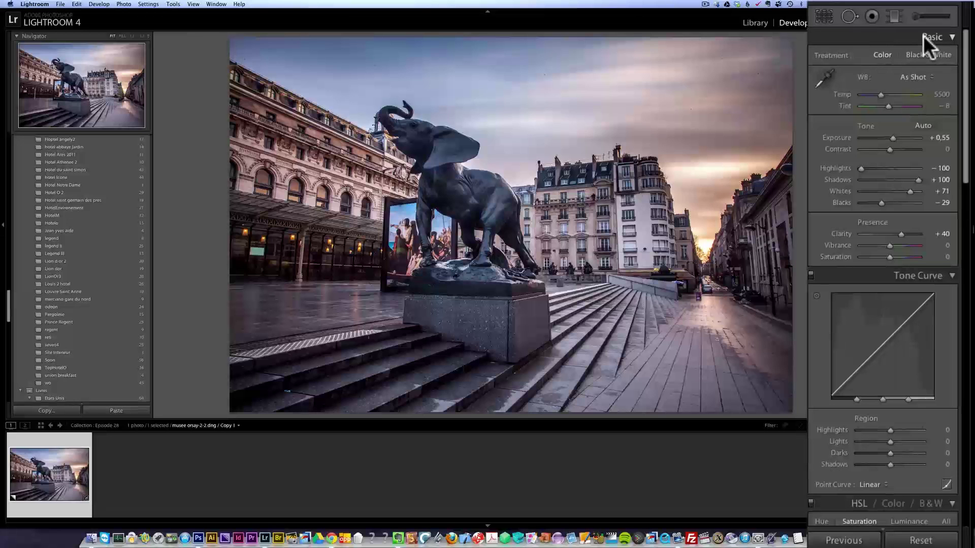
- Set a custom white balance of Temp 5778 and Tint 0, and adjust the tone to Contrast +38 and Exposure +0.65
left_click_drag(881, 95, 891, 105)
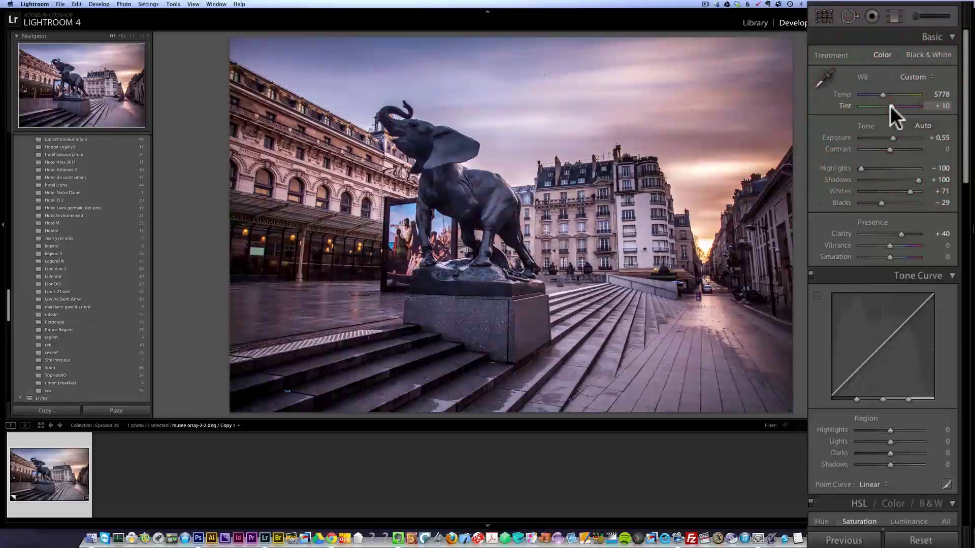
double_click(889, 106)
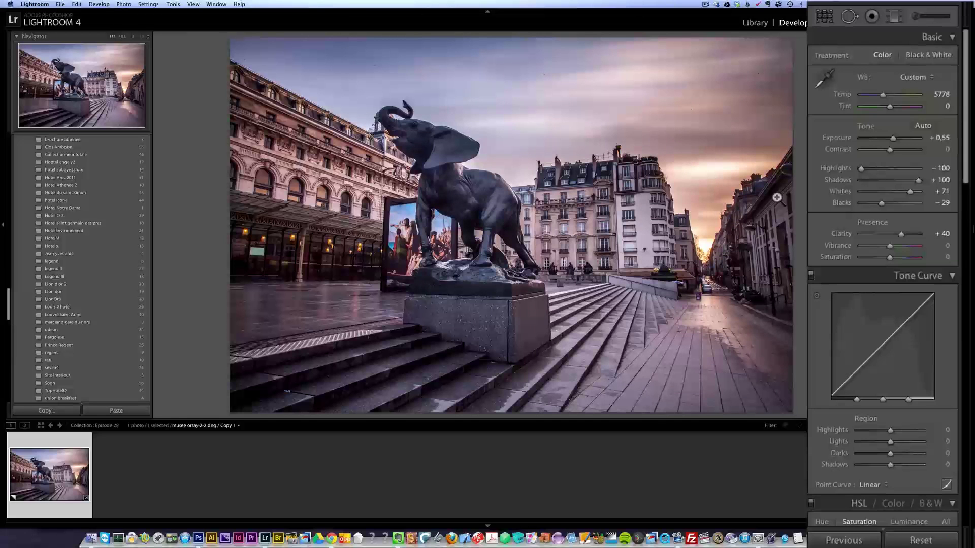
left_click(899, 149)
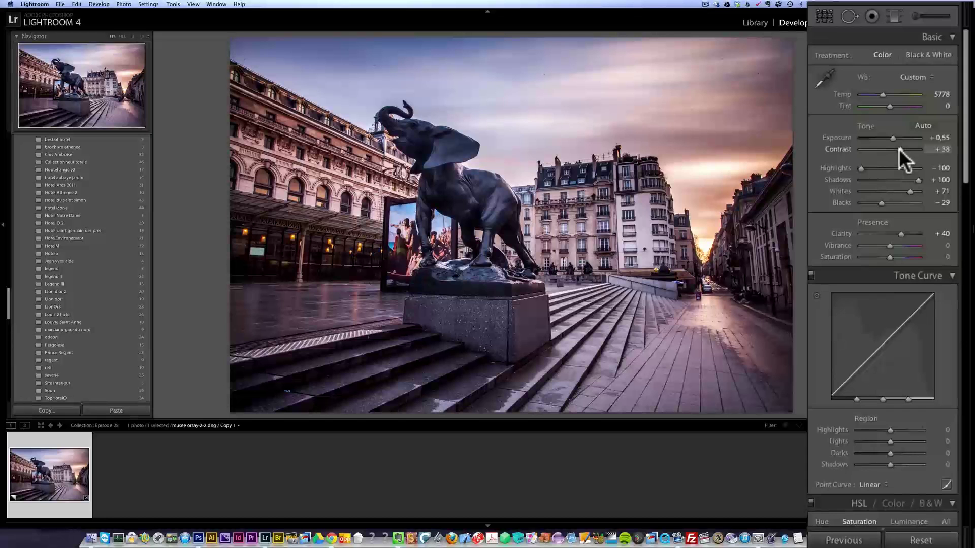
left_click(893, 138)
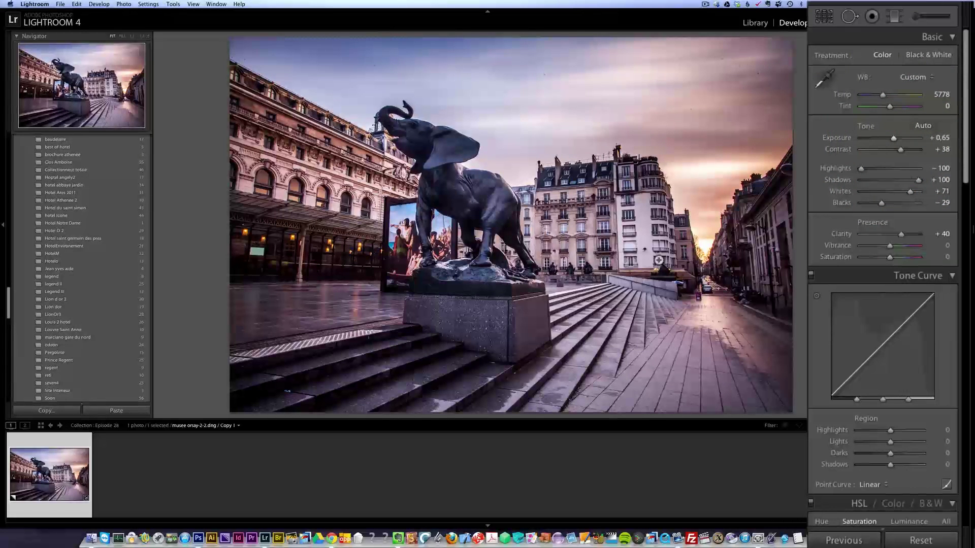
- Darken the existing sky gradient by setting its Exposure to −0.71, and close the graduated filter
left_click(895, 21)
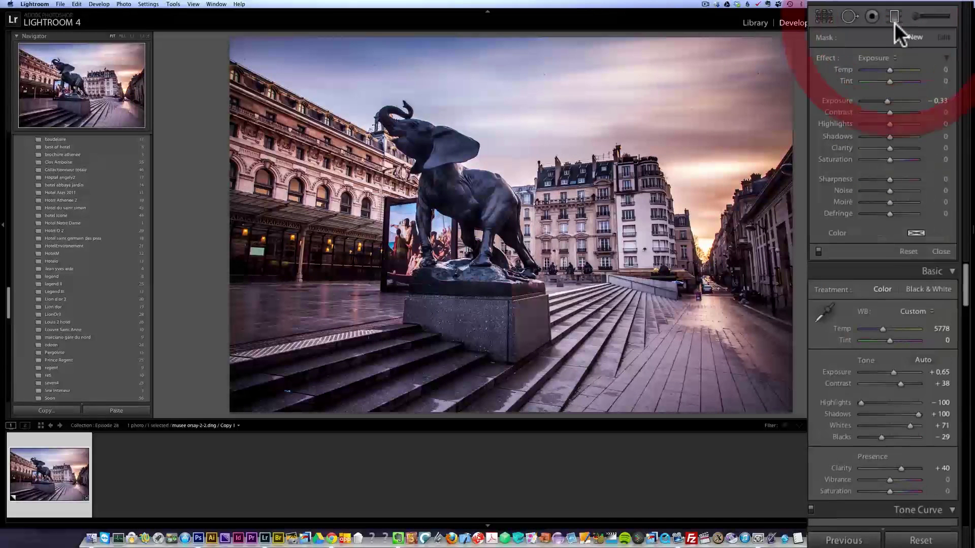
left_click(556, 172)
left_click_drag(887, 99, 885, 99)
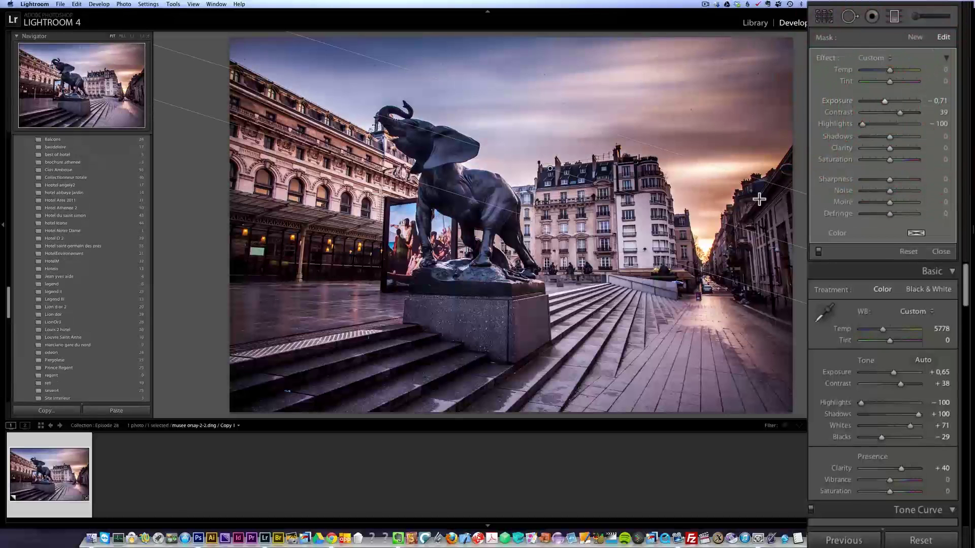
left_click(940, 252)
- Remove the most visible dust spots from the right part of the sky with Spot Removal in Heal mode
left_click(738, 90)
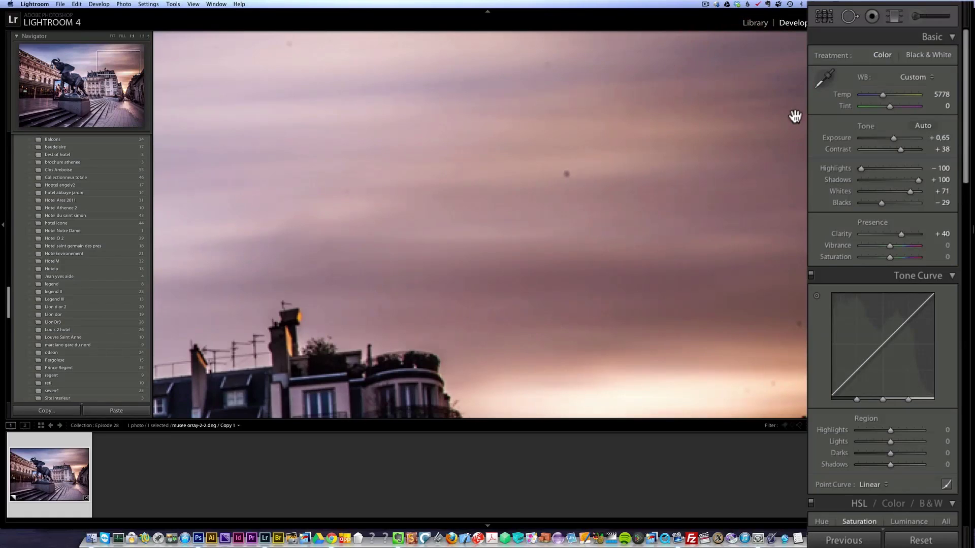
left_click(786, 174)
left_click_drag(786, 174, 620, 204)
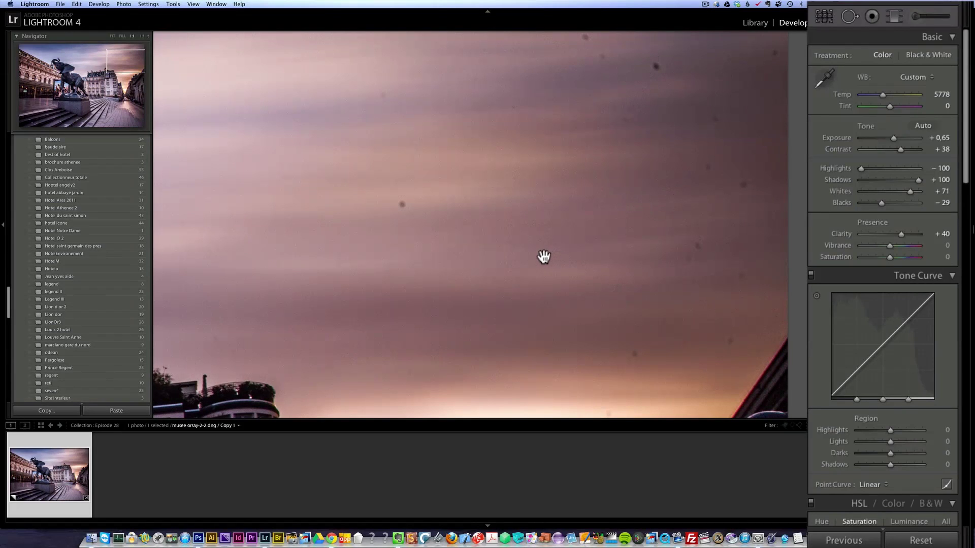
left_click(848, 18)
left_click(656, 65)
left_click(401, 203)
left_click(693, 249)
left_click(742, 183)
left_click_drag(709, 169, 706, 143)
left_click(715, 118)
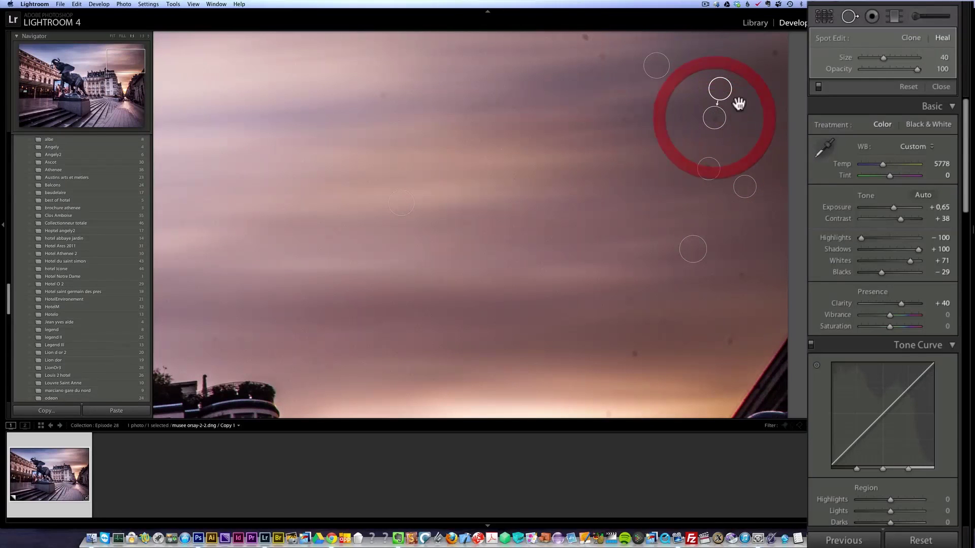
- Reduce the healing spot size to 32 and remove the smaller dust spots left along the sky's edges and above the horizon
scroll(773, 50, "down", 3)
left_click(750, 53)
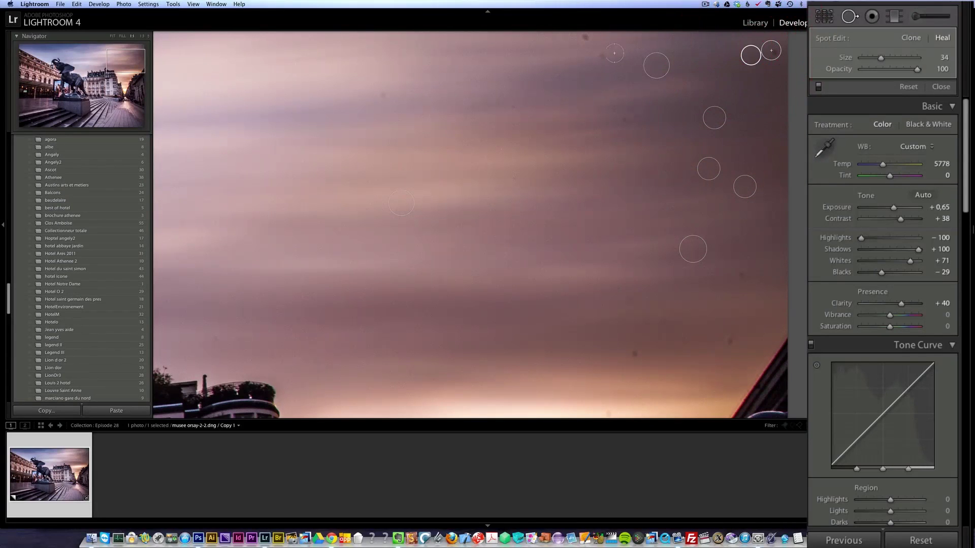
left_click(603, 56)
scroll(584, 40, "down", 1)
left_click(586, 39)
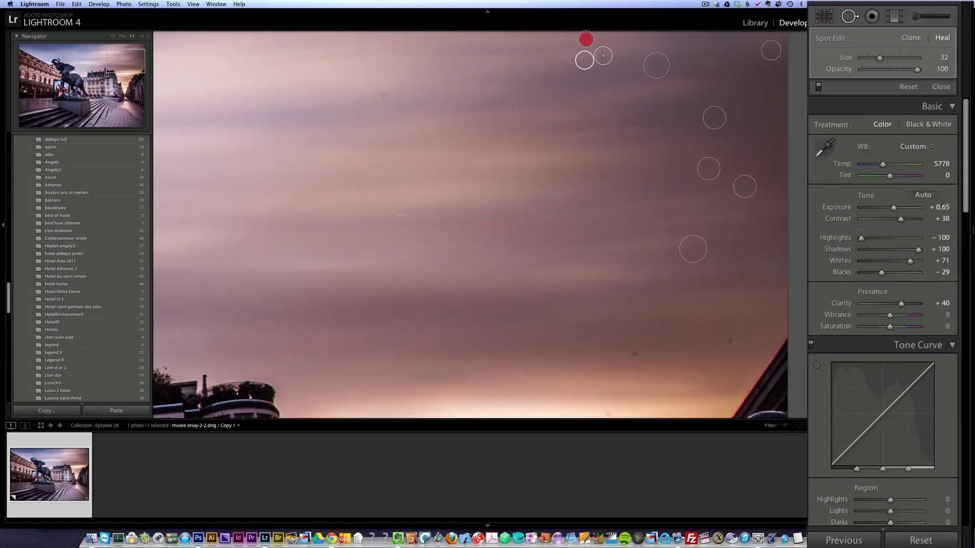
left_click(636, 353)
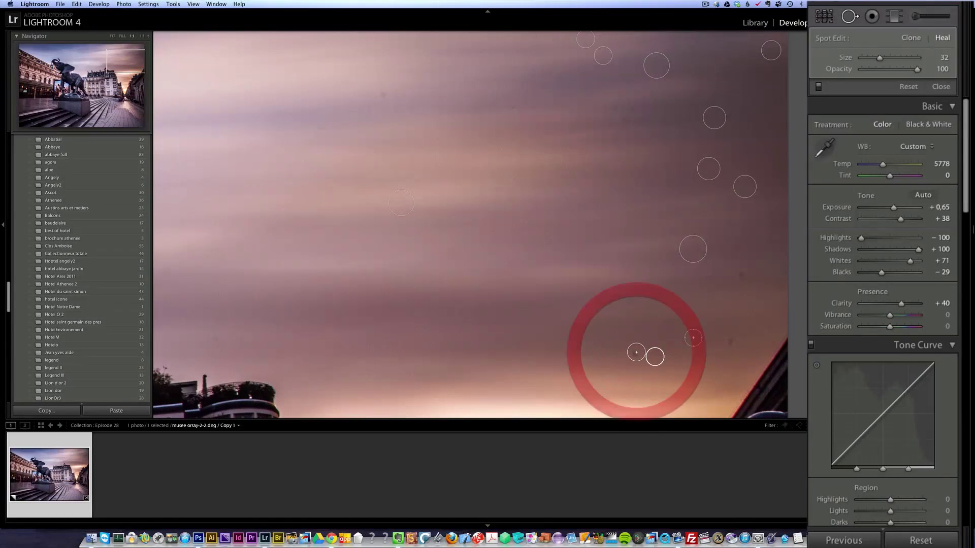
left_click(726, 340)
left_click(740, 277)
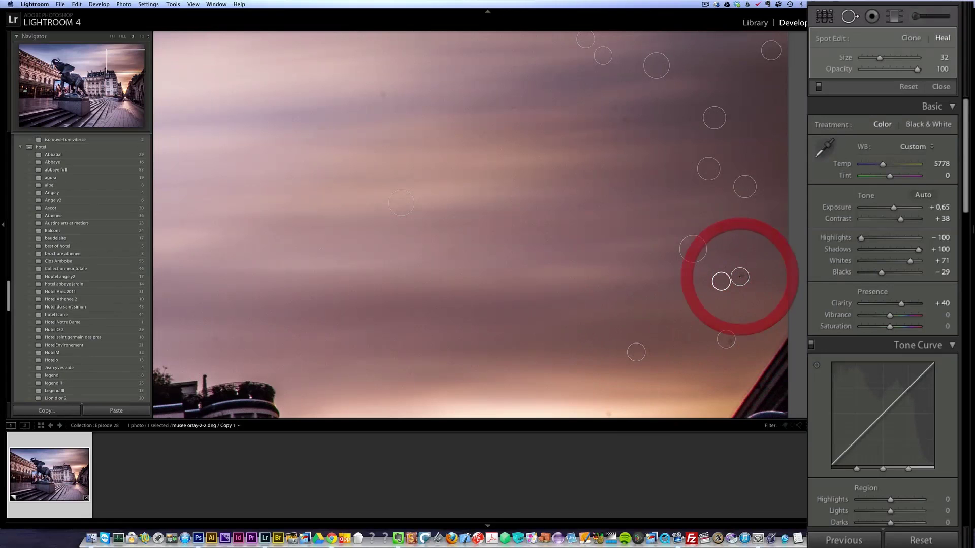
left_click(382, 92)
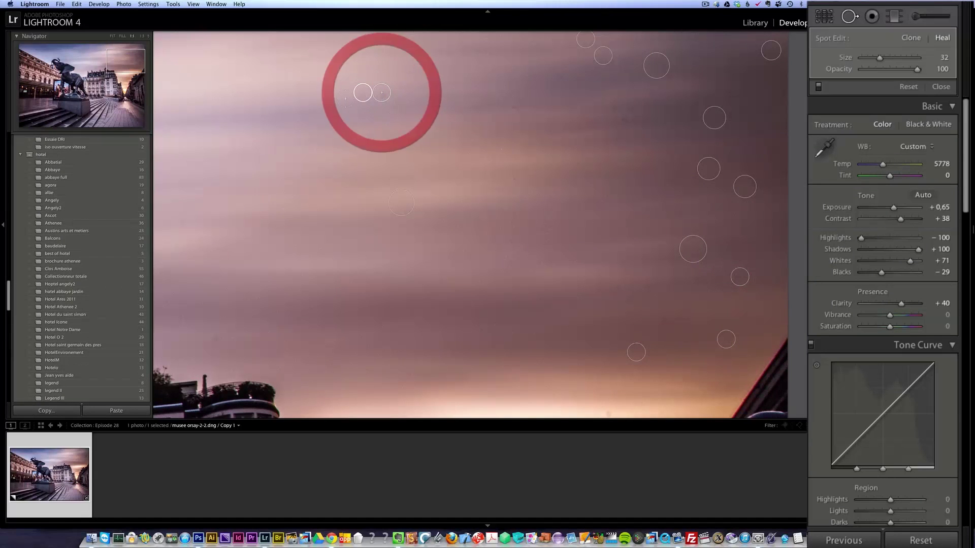
- Heal the dust spots in the middle of the sky between the elephant and the rooftop chimneys
left_click_drag(298, 102, 554, 120)
left_click_drag(320, 175, 516, 193)
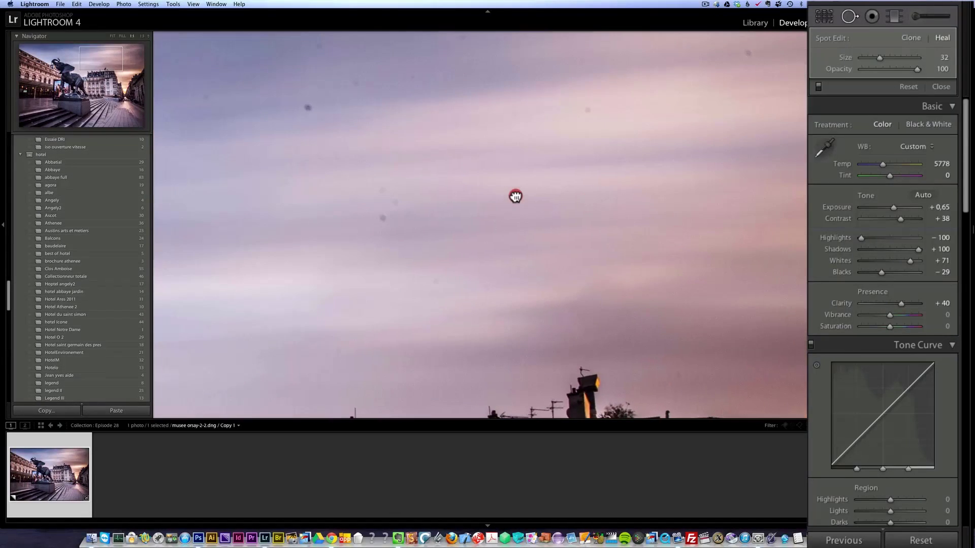
left_click(588, 110)
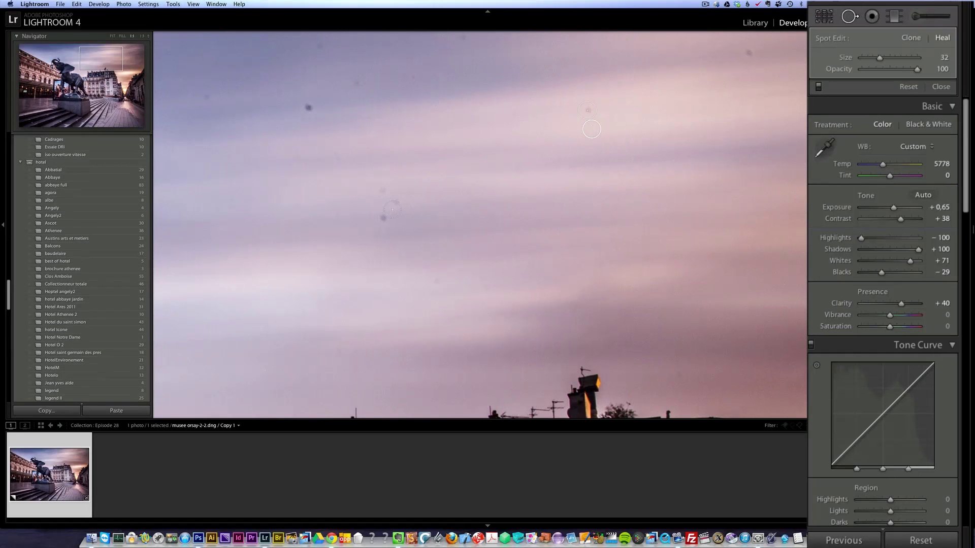
left_click(382, 185)
left_click(382, 219)
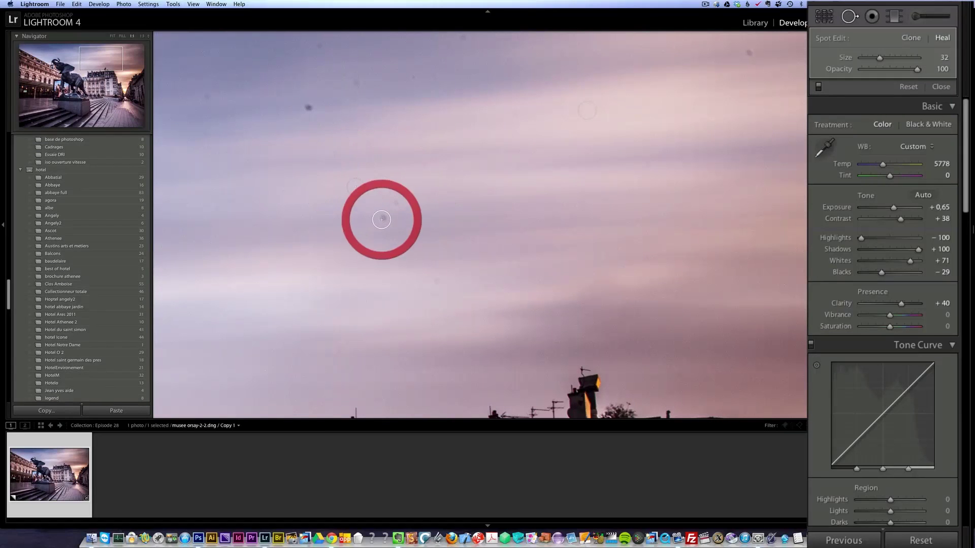
left_click(311, 107)
left_click(355, 83)
left_click(305, 67)
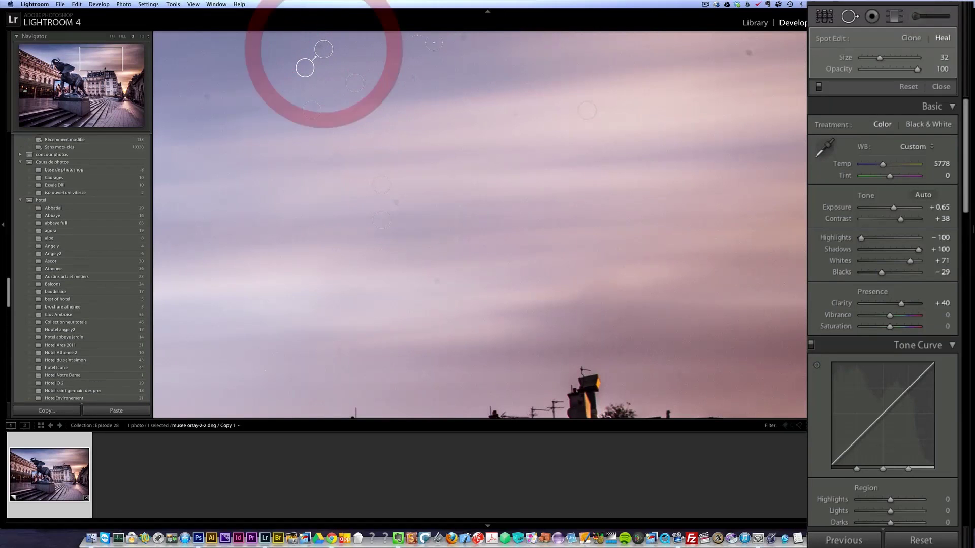
left_click(467, 41)
left_click(208, 97)
- Heal the dust spots high in the blue sky above the elephant's head and trunk
left_click_drag(278, 152, 728, 168)
left_click(367, 86)
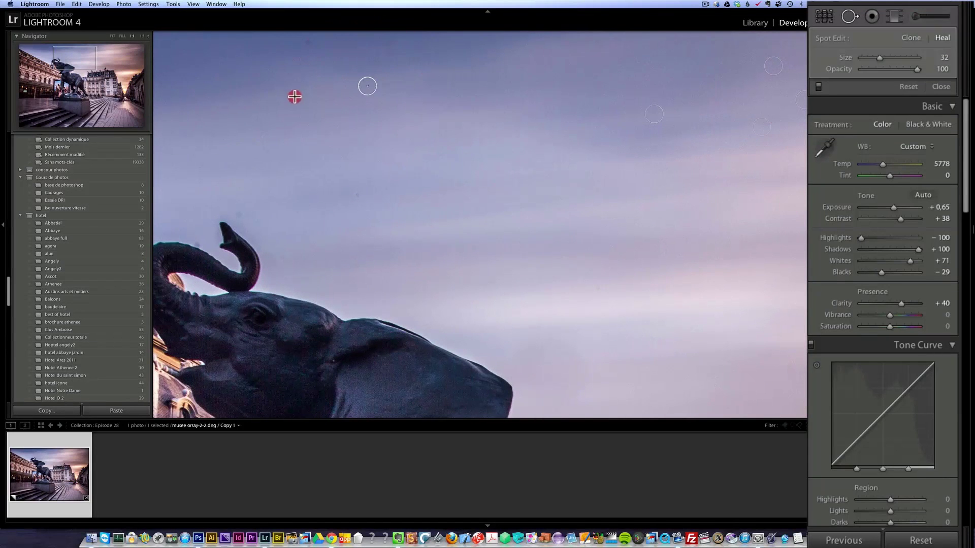
left_click_drag(348, 81, 415, 139)
left_click_drag(435, 60, 433, 63)
left_click(626, 84)
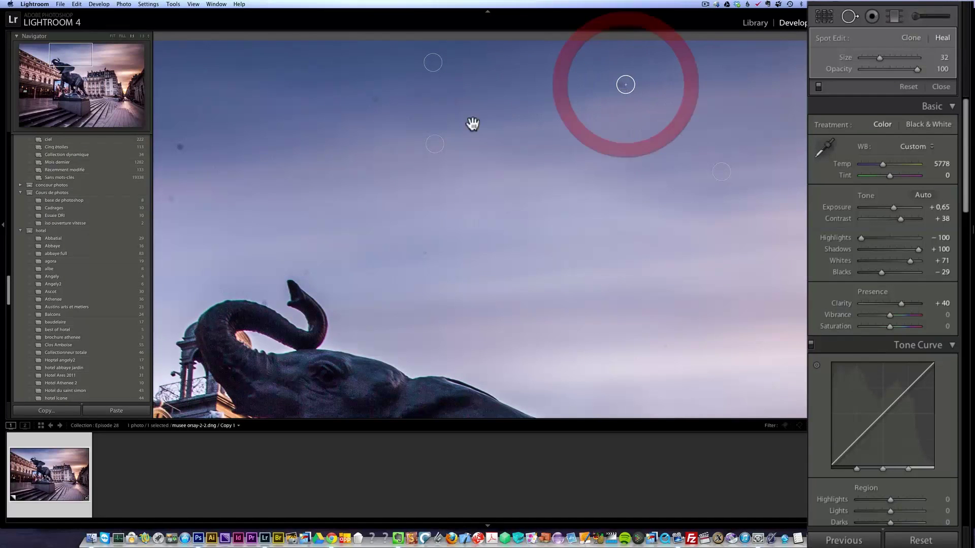
left_click(373, 101)
left_click(179, 147)
left_click(174, 198)
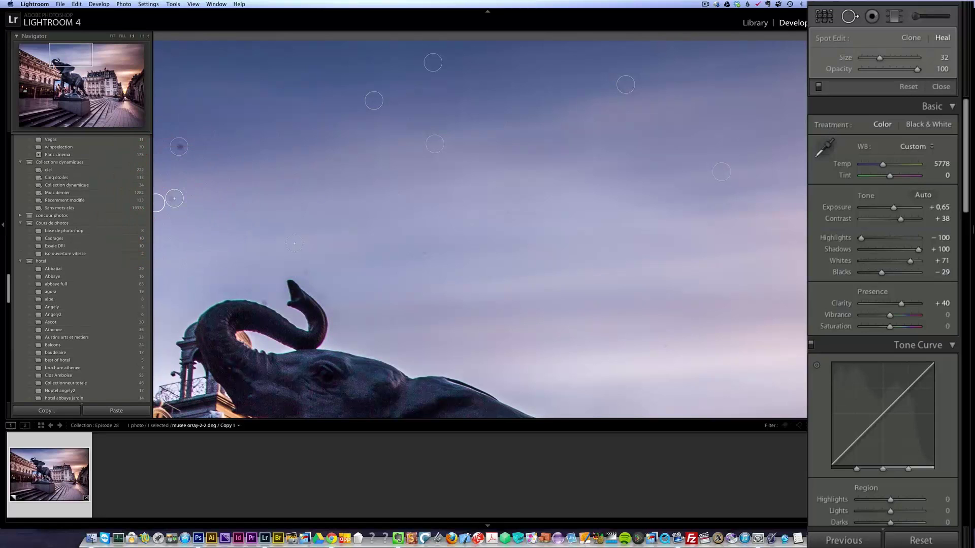
- Heal the remaining spots close to the tip of the elephant's raised trunk and in the sky on either side
left_click_drag(426, 207, 466, 196)
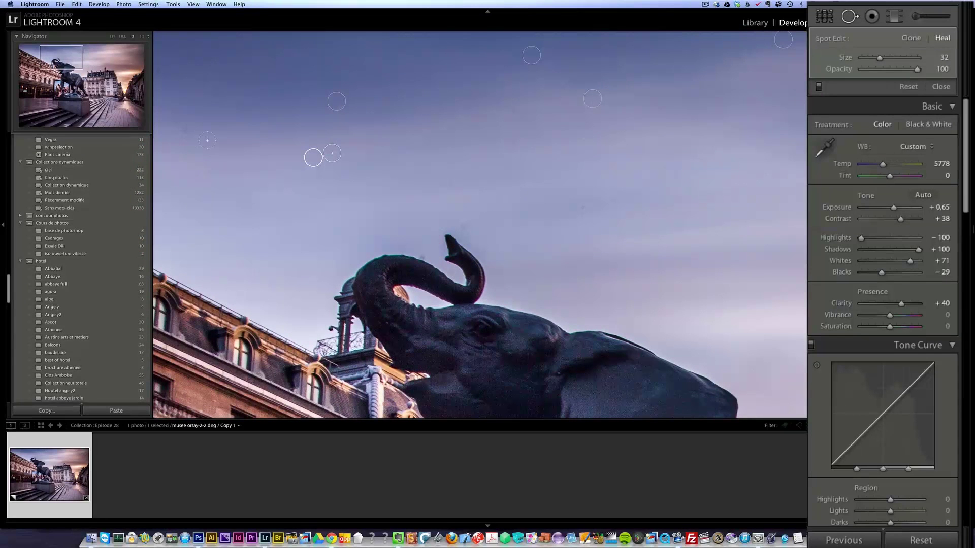
left_click(186, 132)
left_click(466, 226)
left_click(585, 207)
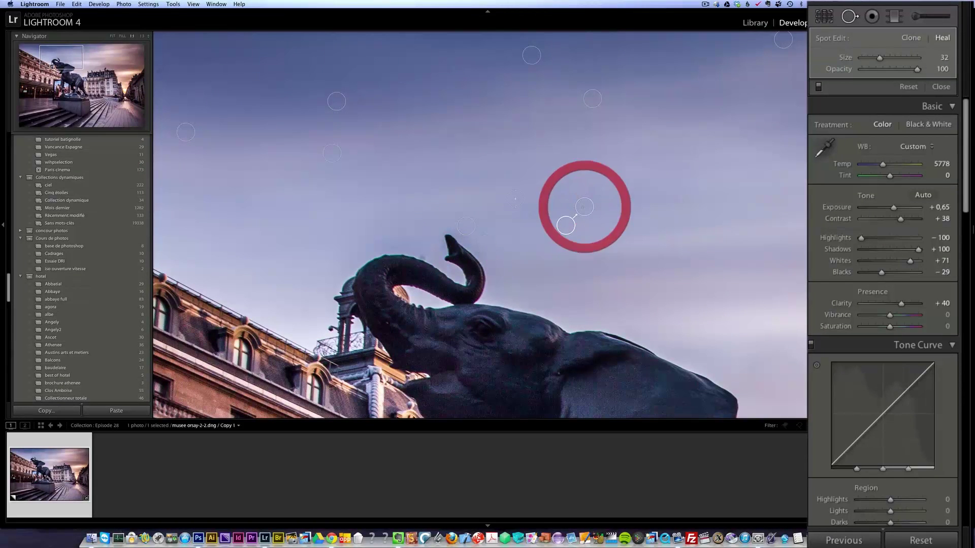
- Heal the cluster of dust spots in the photo's upper-left sky above the building's roof
left_click_drag(327, 181, 647, 252)
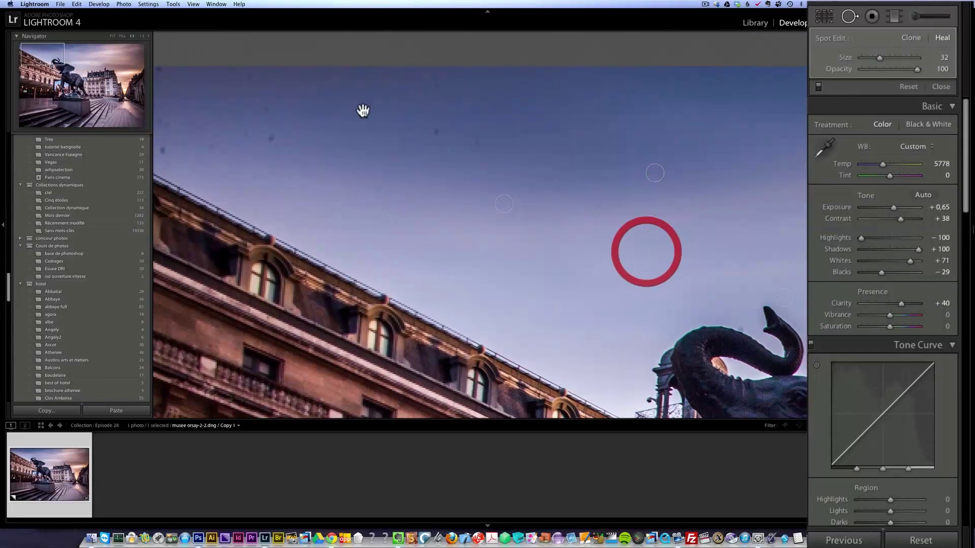
left_click(440, 135)
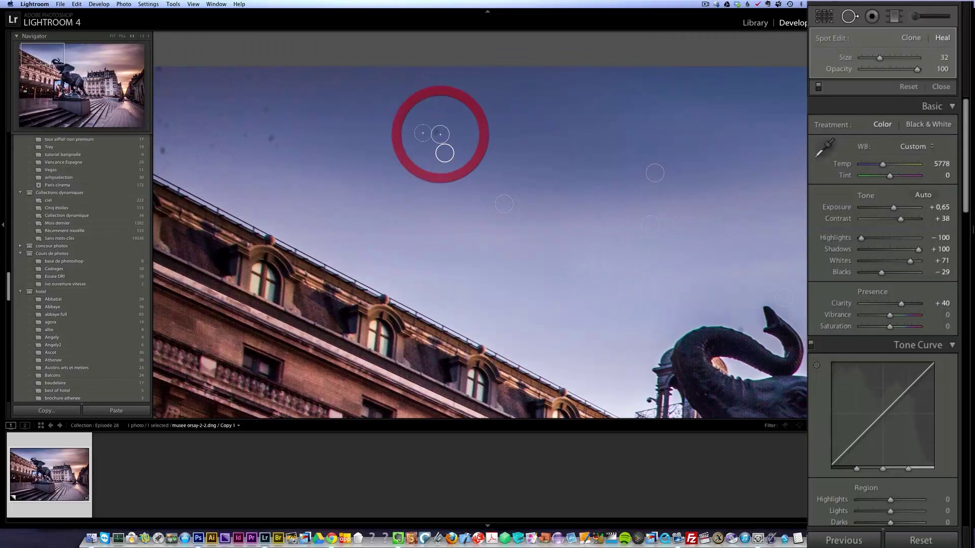
left_click(273, 140)
left_click(266, 107)
left_click(165, 121)
left_click(169, 134)
left_click(163, 71)
scroll(150, 78, "up", 1)
left_click(229, 83)
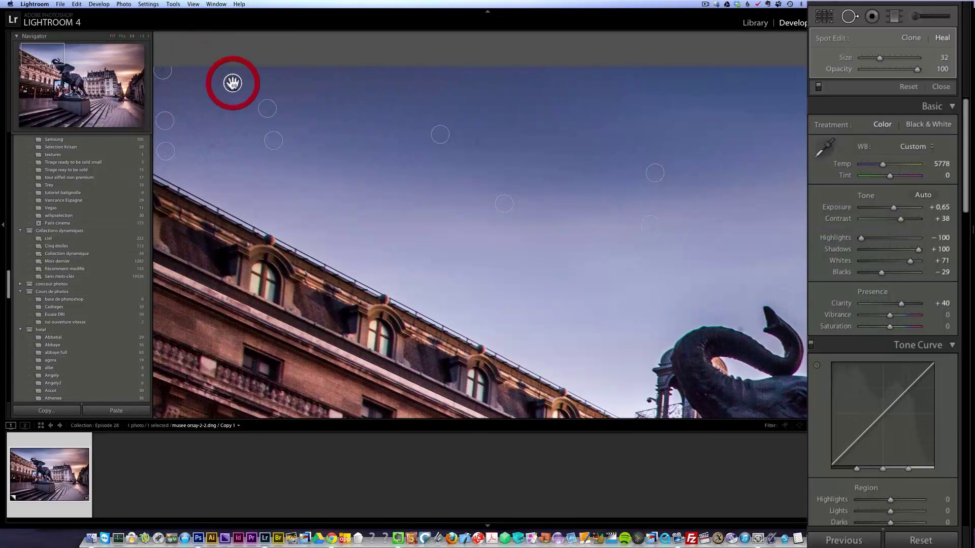
left_click(240, 97)
left_click(214, 146)
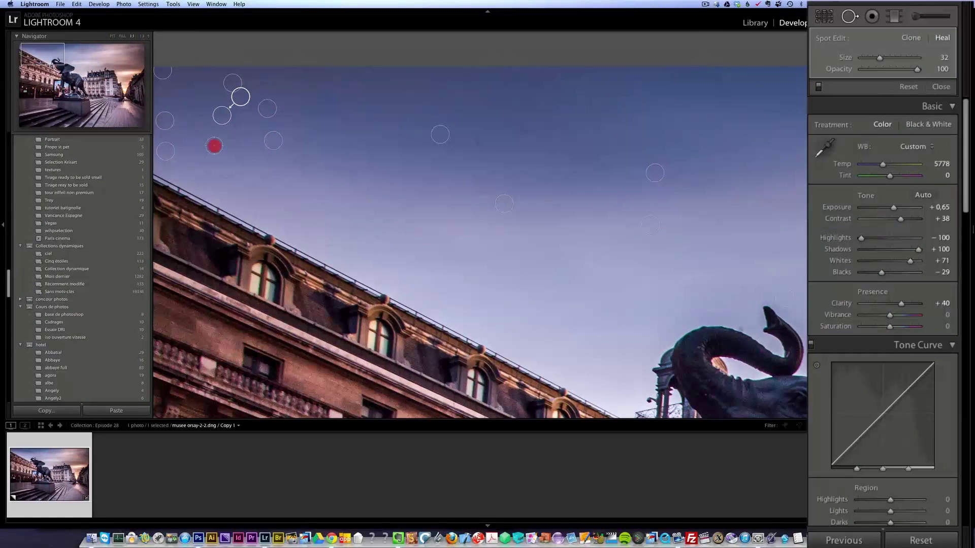
left_click(242, 135)
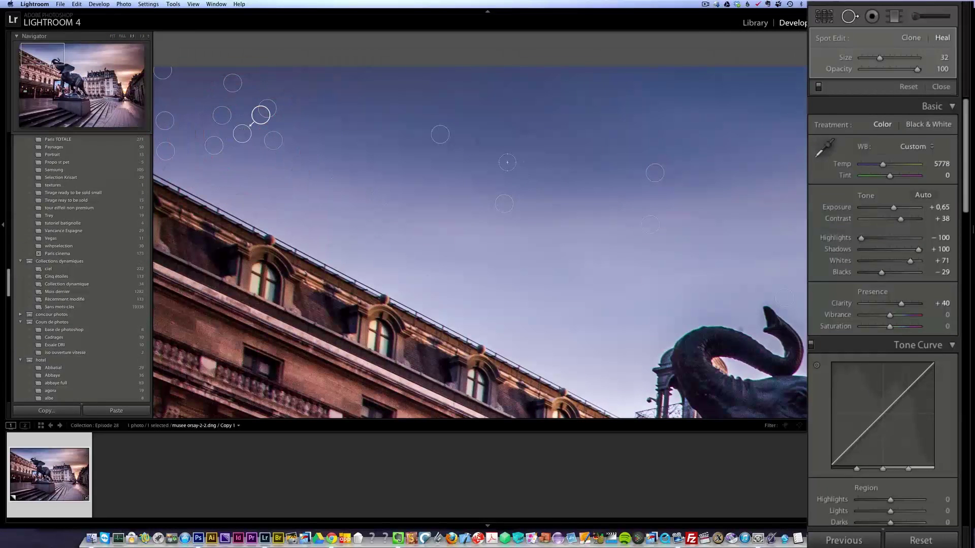
- Heal the last dust spots along the photo's top edge between the roof and the trunk, and close Spot Removal
left_click(474, 142)
left_click(475, 82)
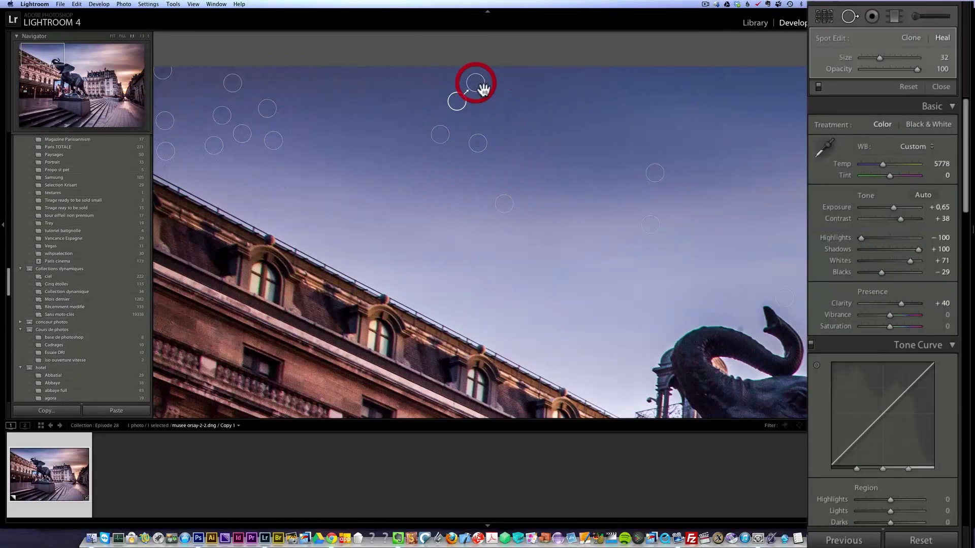
left_click(527, 129)
left_click(634, 92)
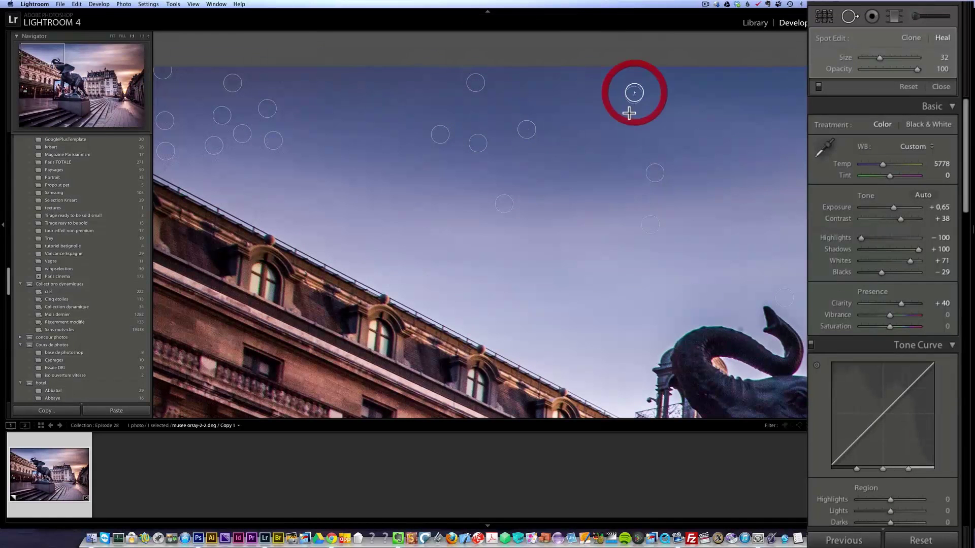
left_click_drag(727, 161, 529, 128)
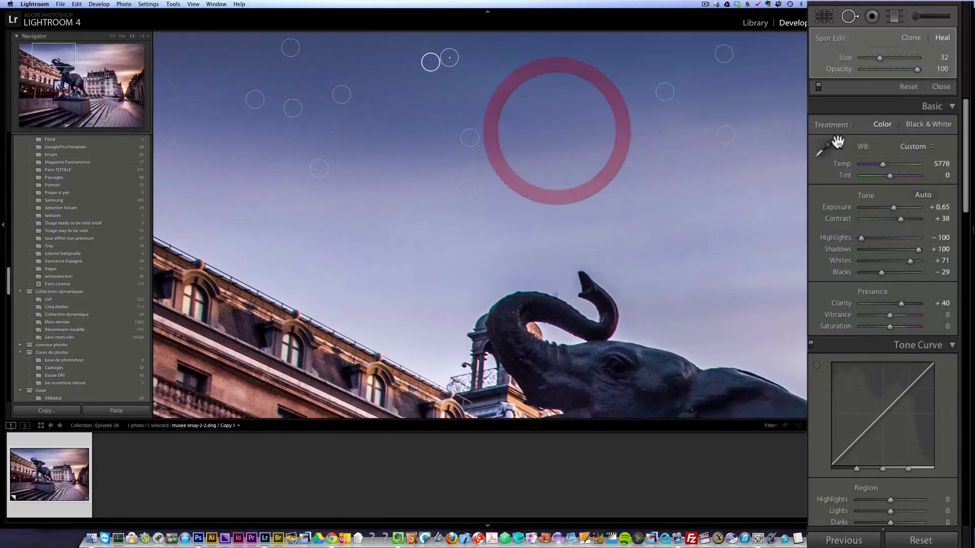
left_click(940, 86)
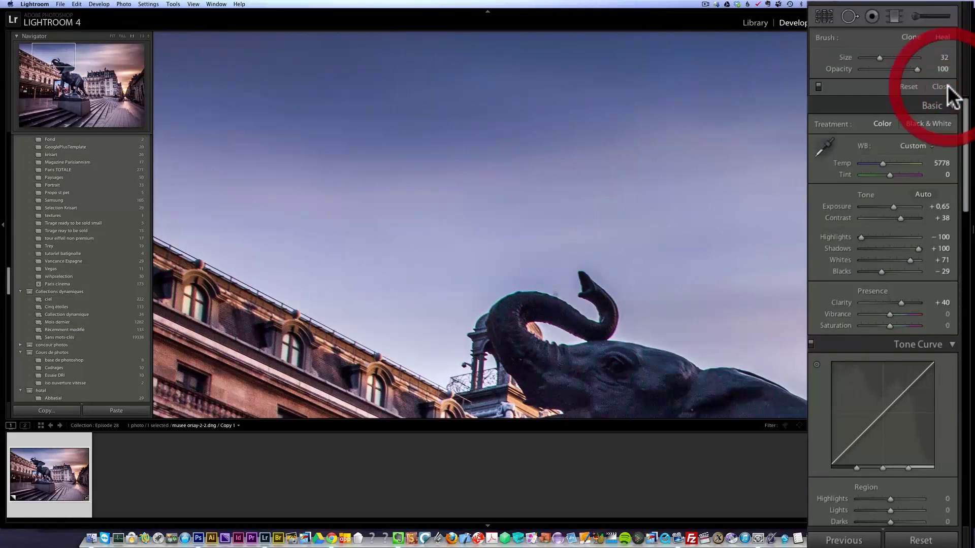
- Heal the two dust spots still left in the upper right part of the sky, and close Spot Removal again
left_click(622, 197)
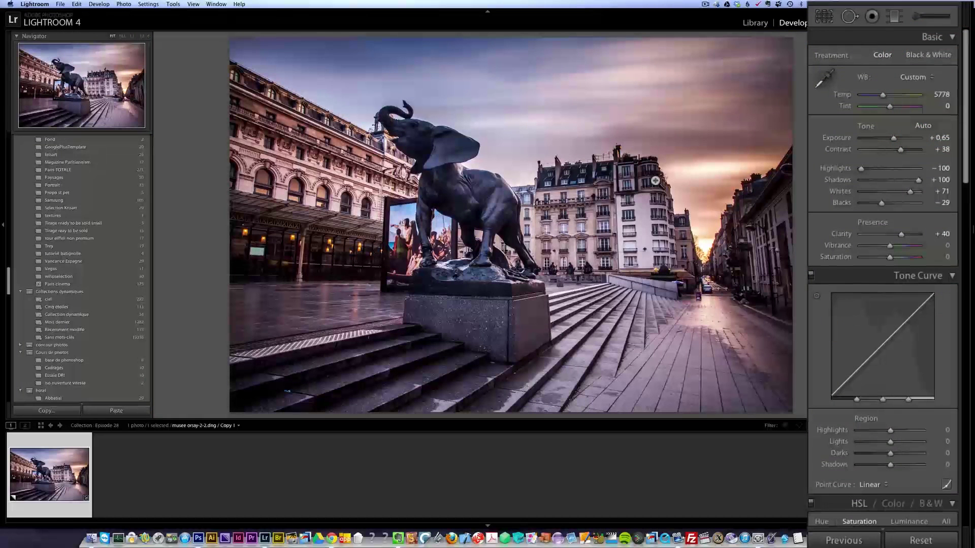
left_click(735, 60)
left_click(850, 16)
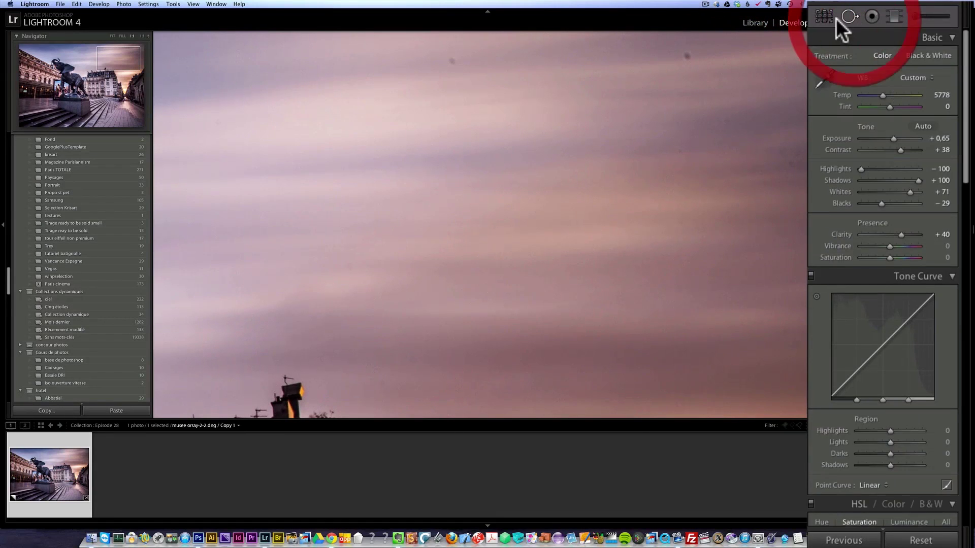
left_click(688, 56)
left_click(451, 61)
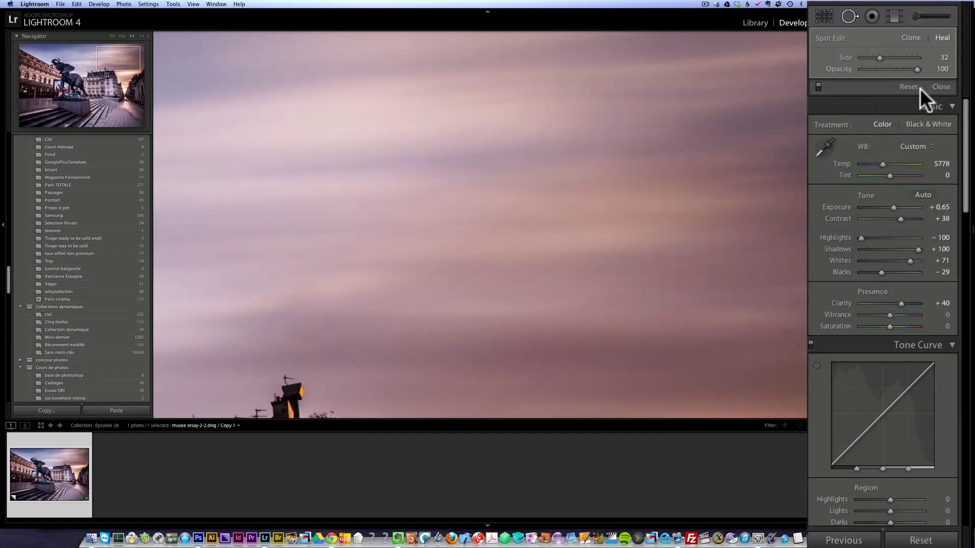
left_click(940, 87)
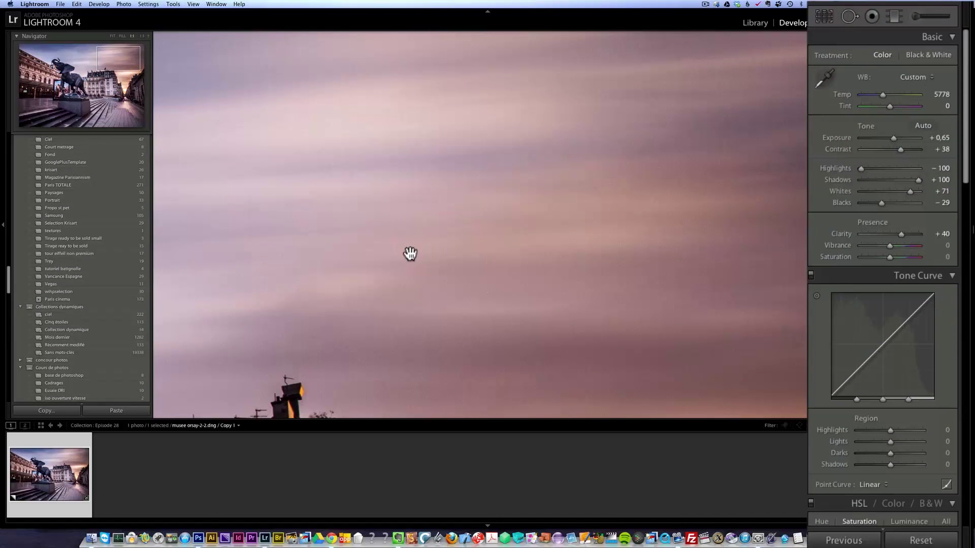
left_click(411, 253)
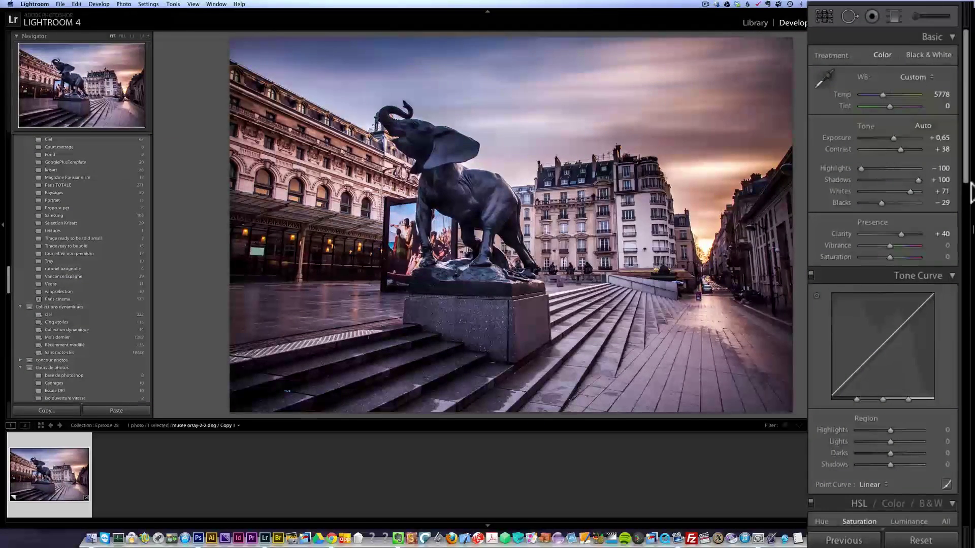
- Reduce the photo's noise with Luminance 29 and Color 100, checking the result on the statue's pedestal
left_click_drag(966, 185, 966, 406)
left_click(869, 274)
left_click(481, 315)
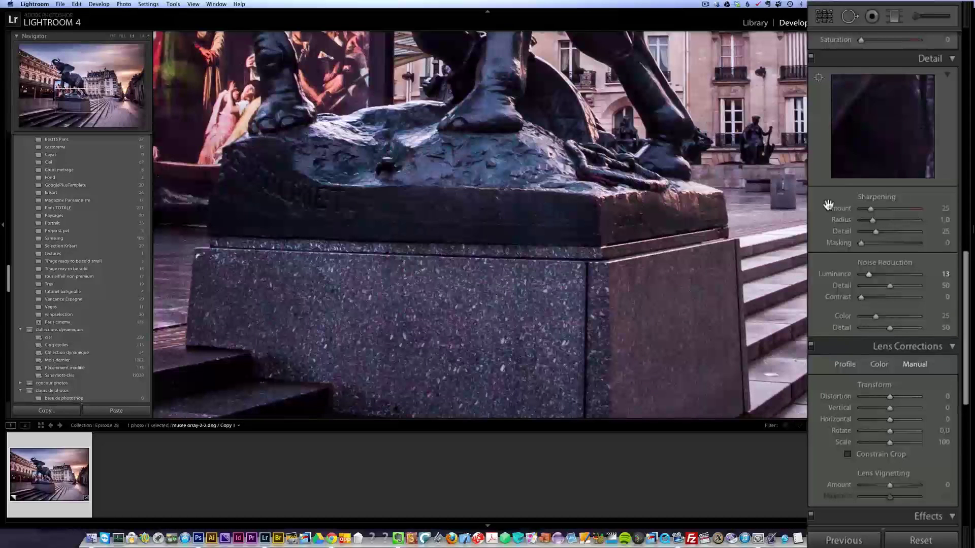
left_click_drag(868, 273, 875, 275)
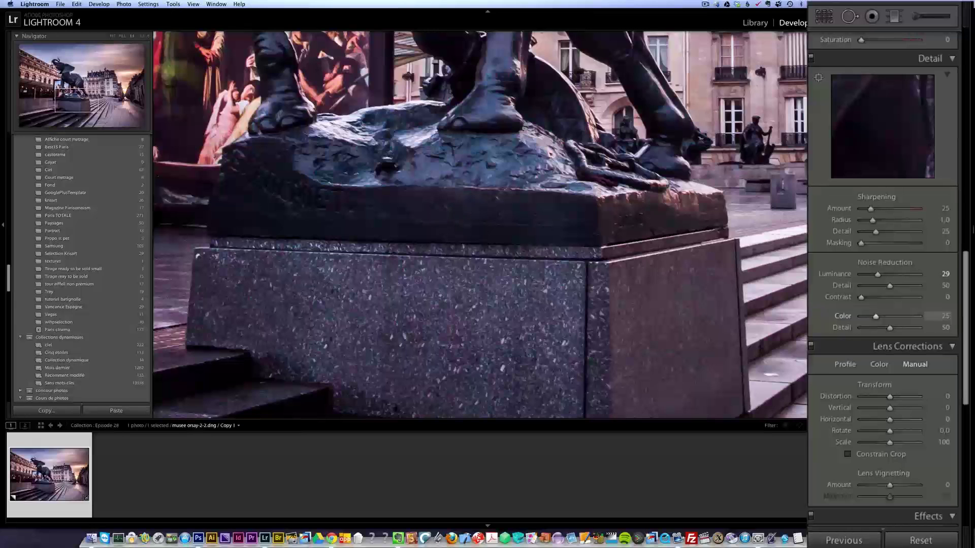
left_click_drag(891, 316, 918, 316)
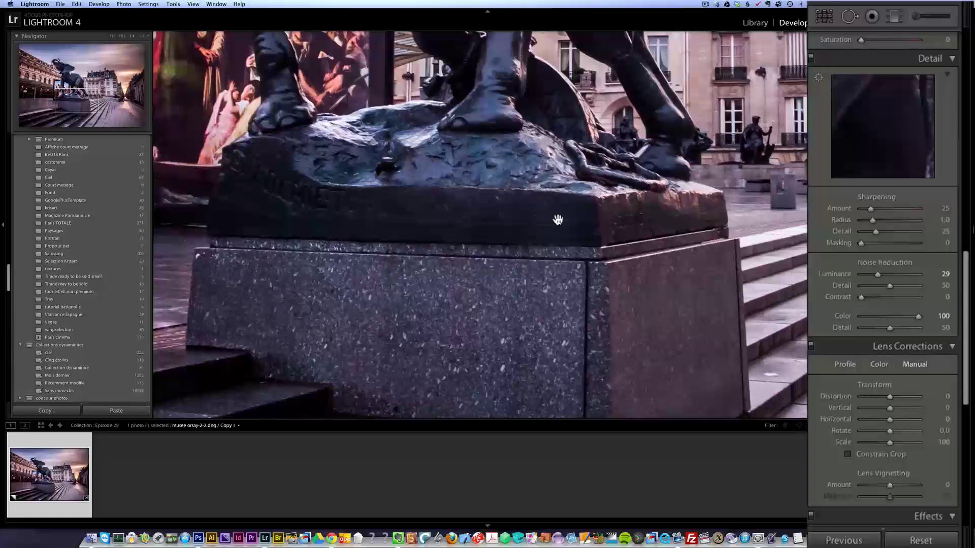
- Sharpen the photo with Amount 75 and Masking 58
left_click_drag(870, 209, 888, 210)
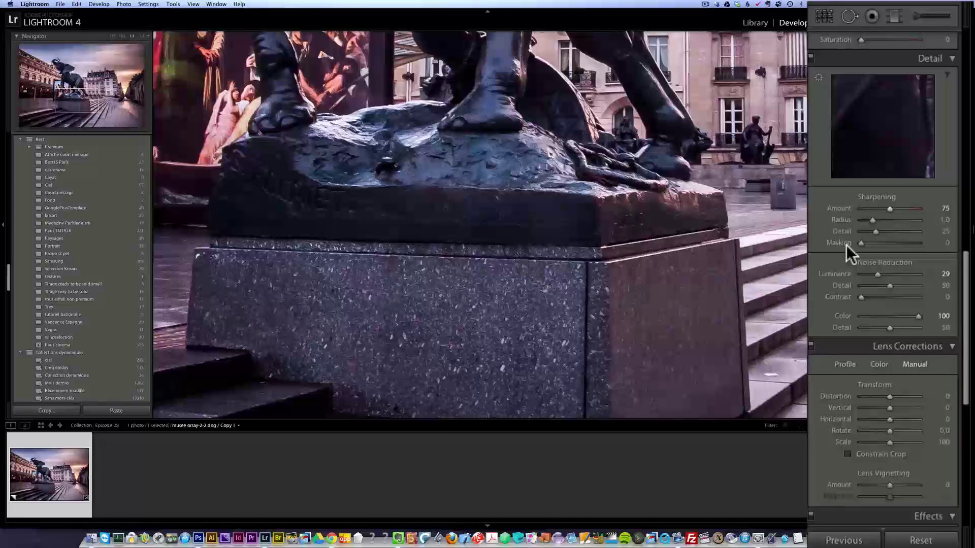
left_click_drag(898, 245, 894, 245)
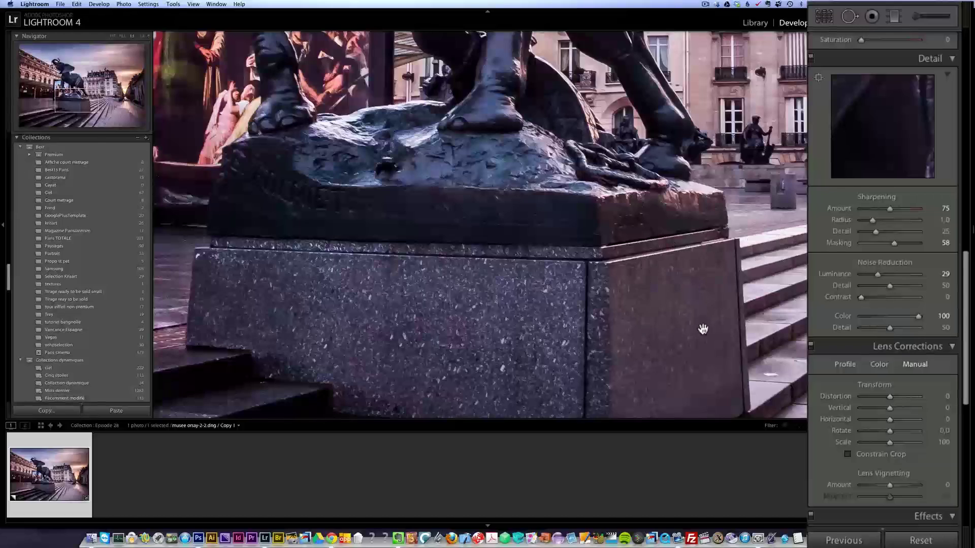
left_click(698, 261)
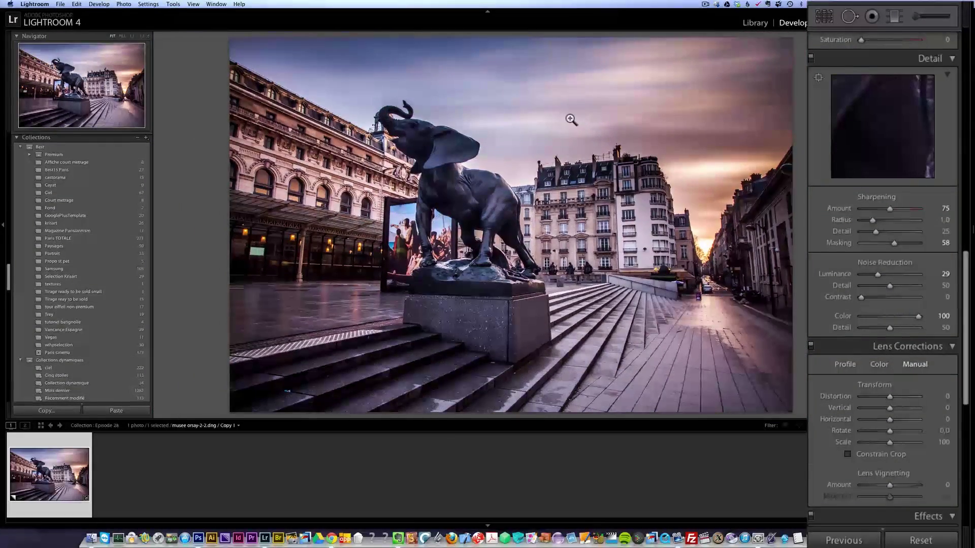
- Fine-tune the sharpening Masking to 56 using the mask preview over the sky and rooftops
left_click(571, 119)
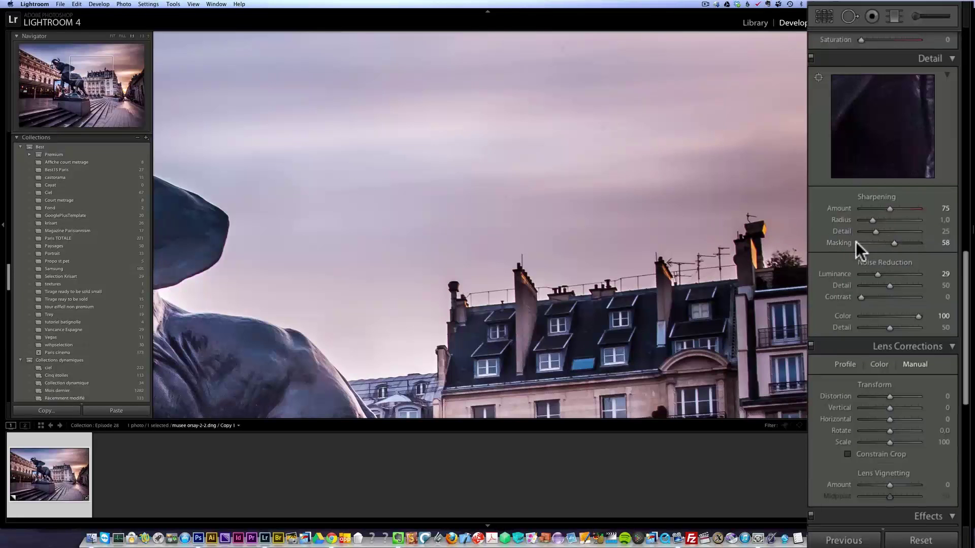
left_click(893, 243, "alt")
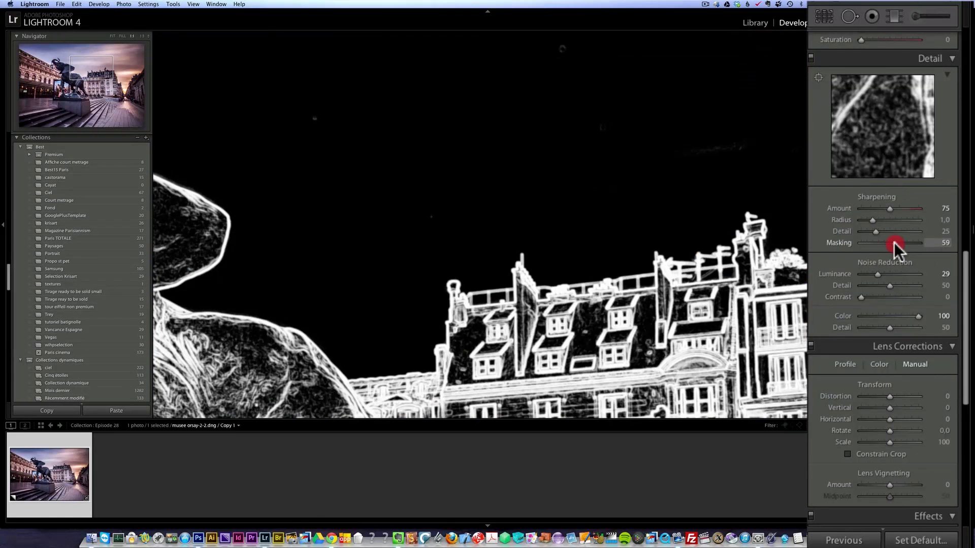
left_click_drag(895, 243, 892, 242)
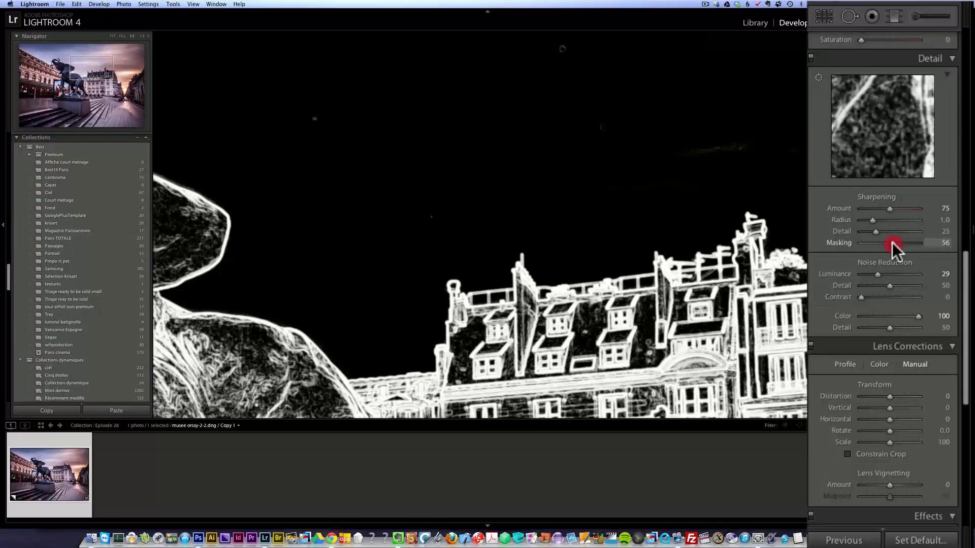
left_click_drag(892, 242, 892, 243)
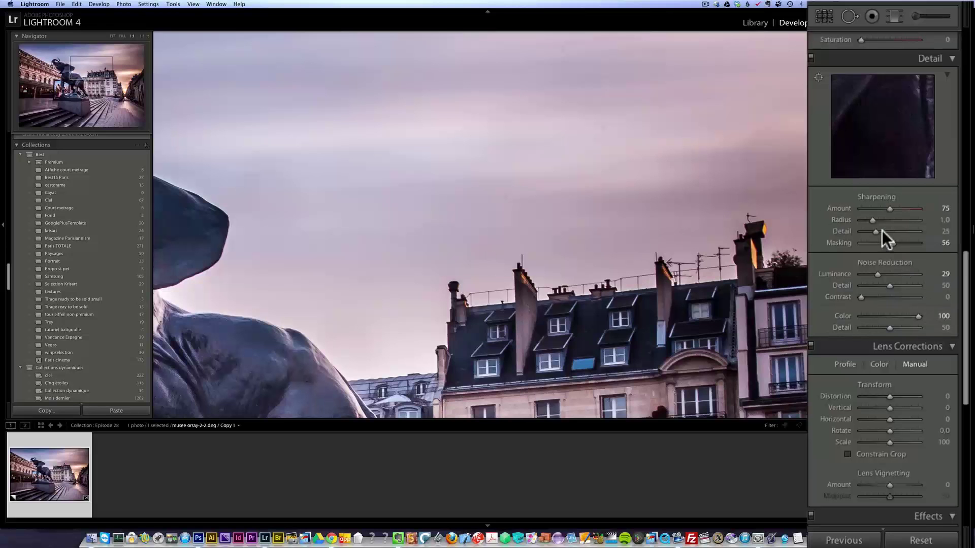
left_click(548, 166)
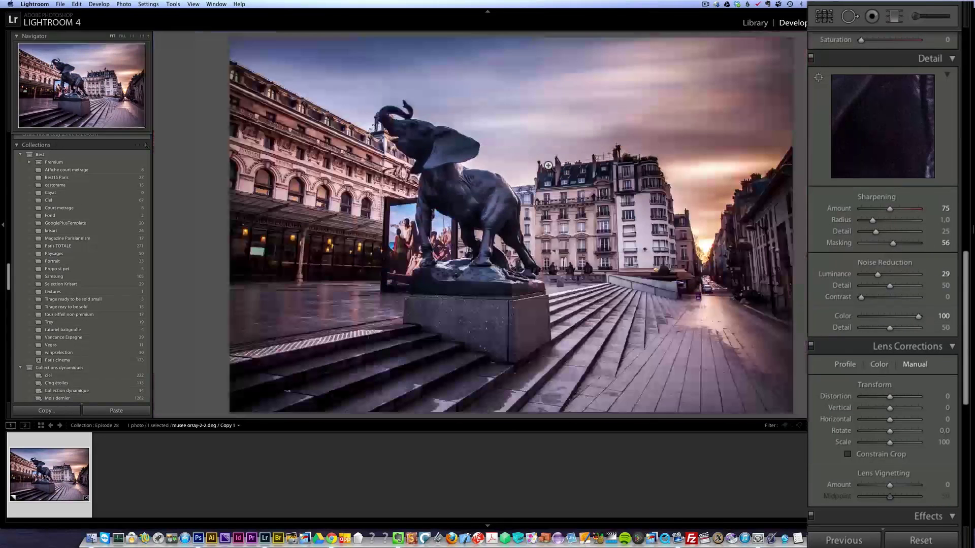
- Enable the lens profile corrections for the photo
left_click_drag(967, 300, 965, 341)
left_click(837, 220)
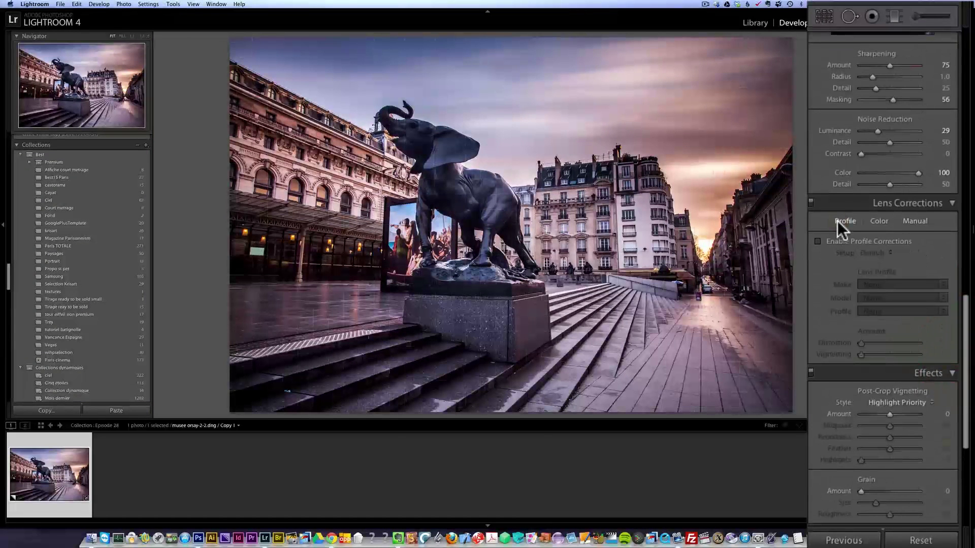
left_click(843, 240)
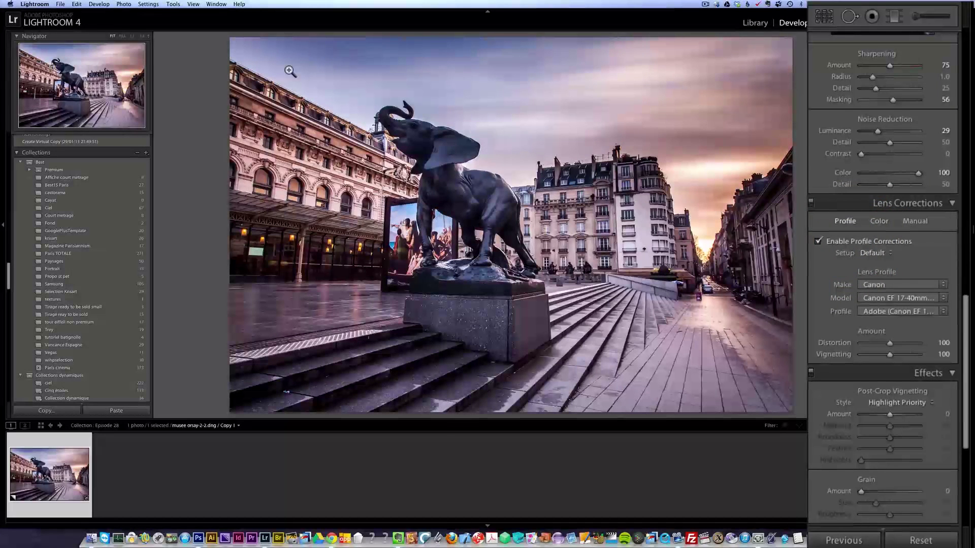
- Straighten the photo with manual lens correction, Rotate +1.6 and Vertical -16, and constrain the crop
left_click(915, 221)
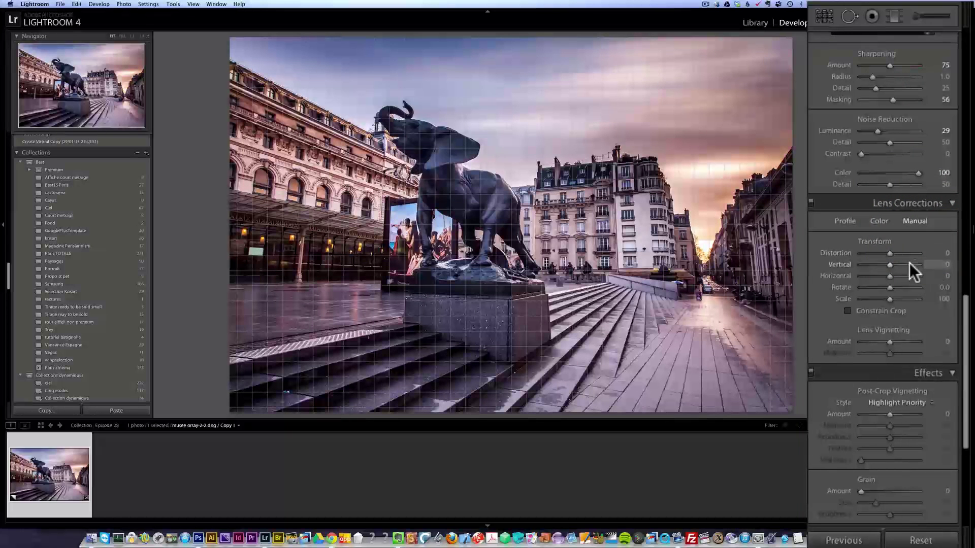
left_click_drag(890, 288, 894, 289)
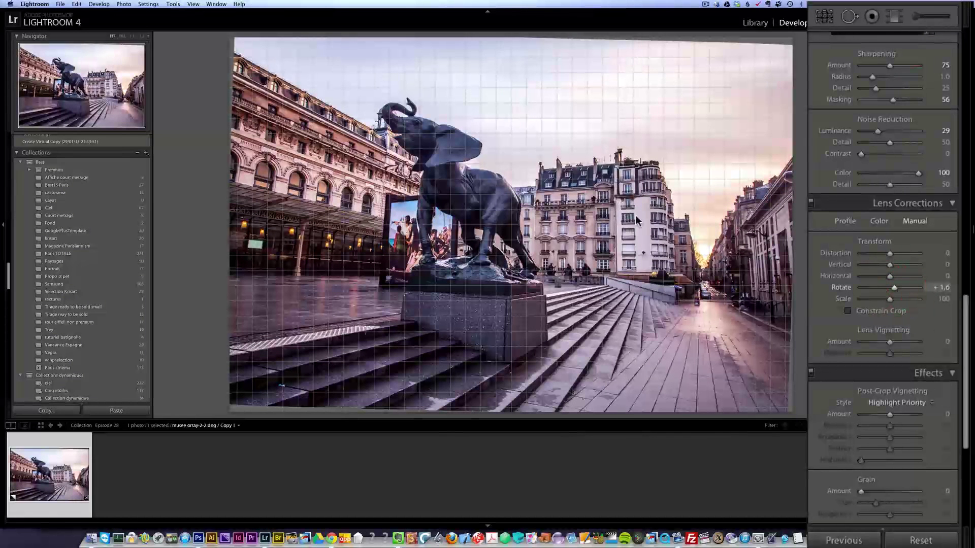
left_click_drag(890, 264, 885, 268)
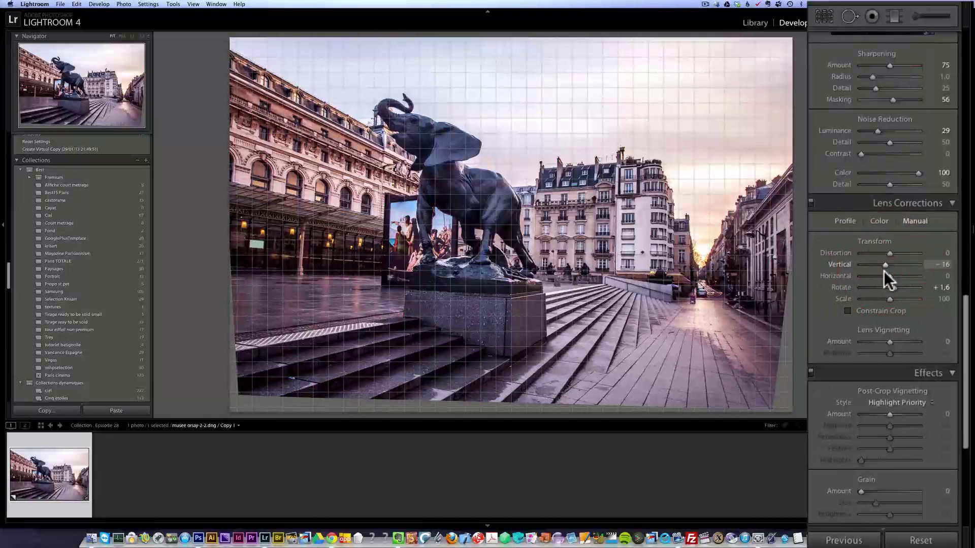
left_click(886, 313)
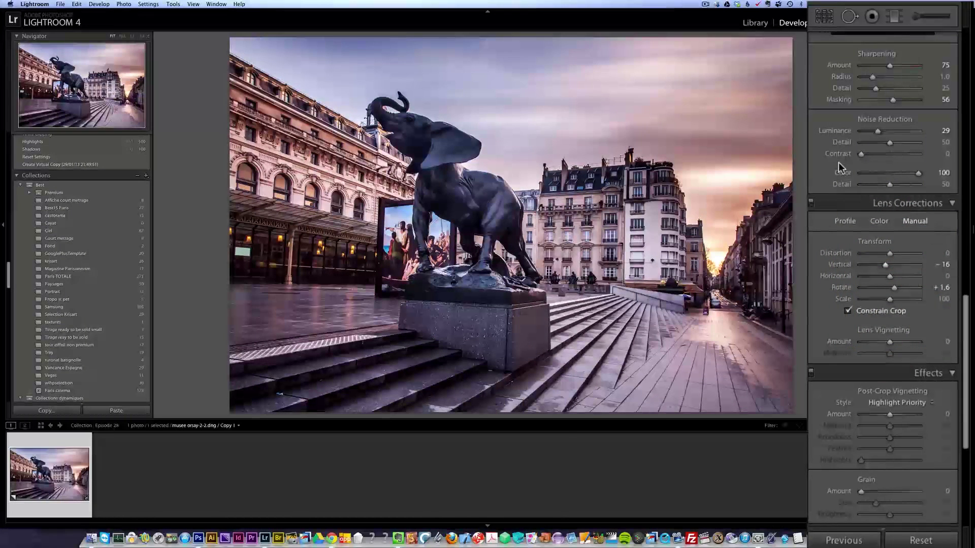
- Fine-tune the manual correction to Rotate +0.7 and Vertical -20, and compare the photo with and without lens corrections
left_click_drag(889, 286, 891, 289)
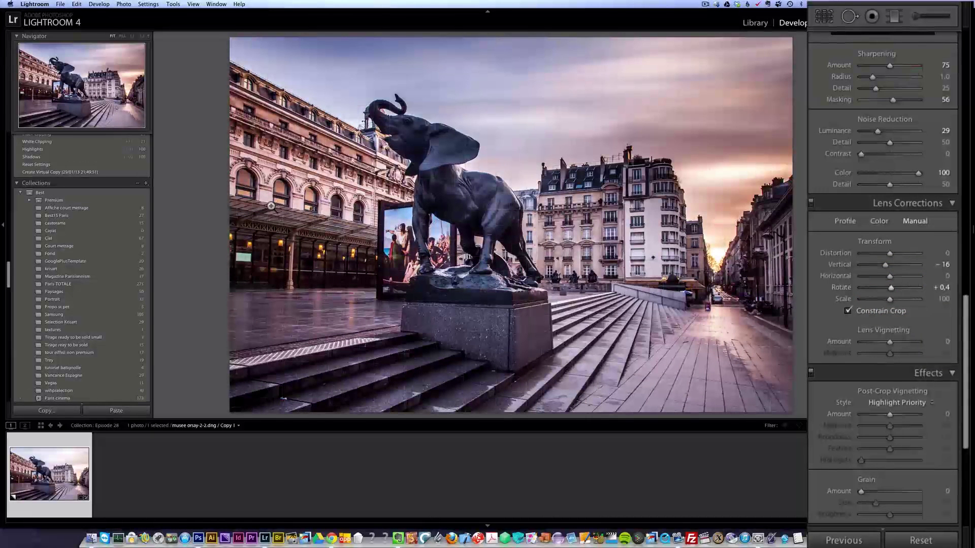
left_click_drag(879, 288, 878, 287)
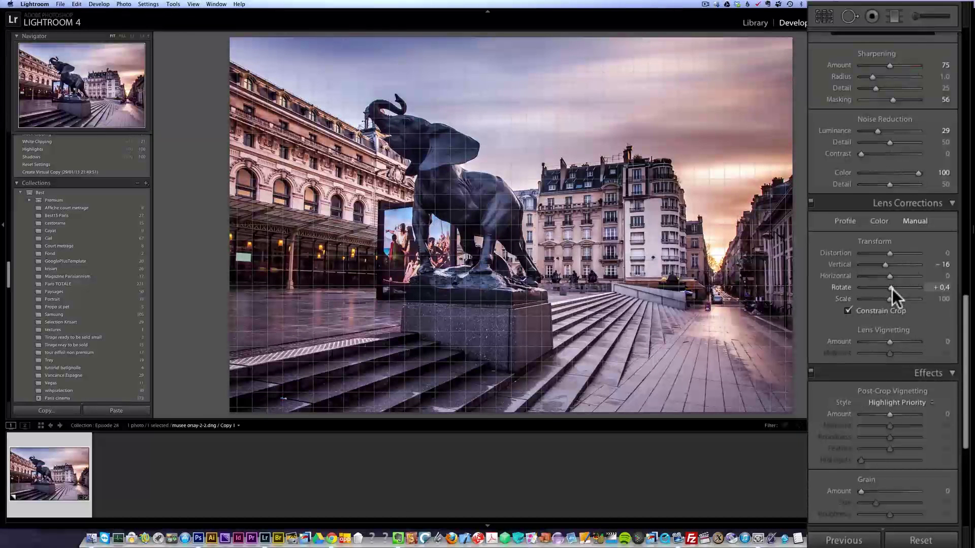
left_click_drag(891, 288, 893, 288)
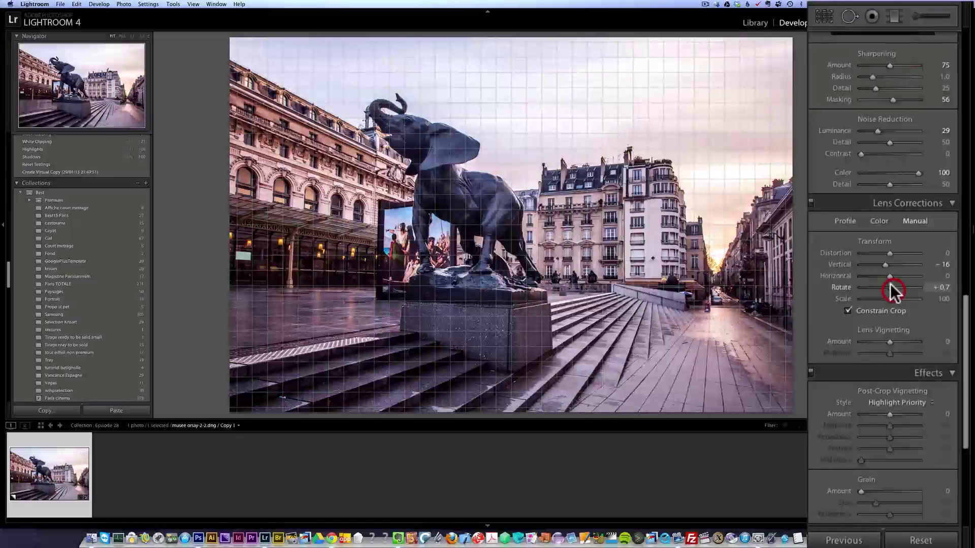
left_click_drag(885, 265, 885, 265)
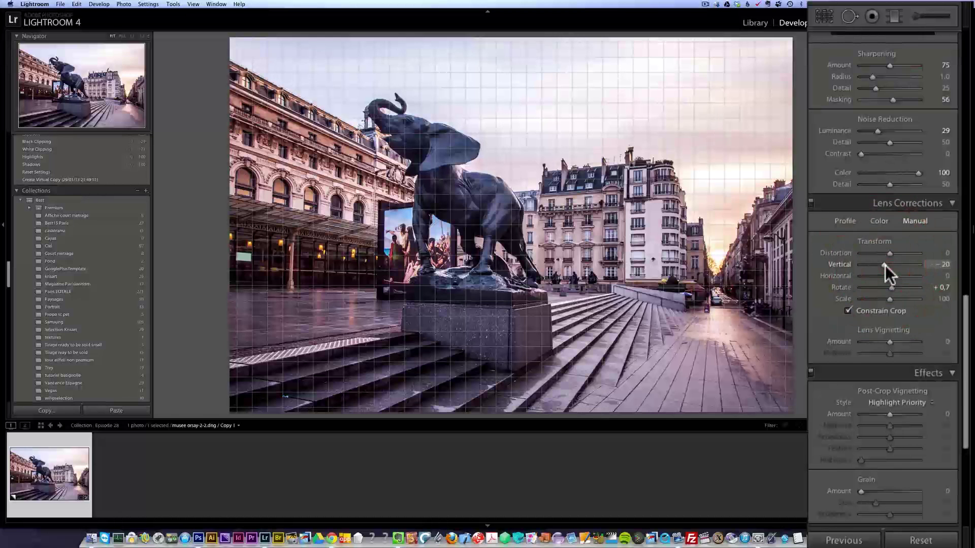
left_click(811, 203)
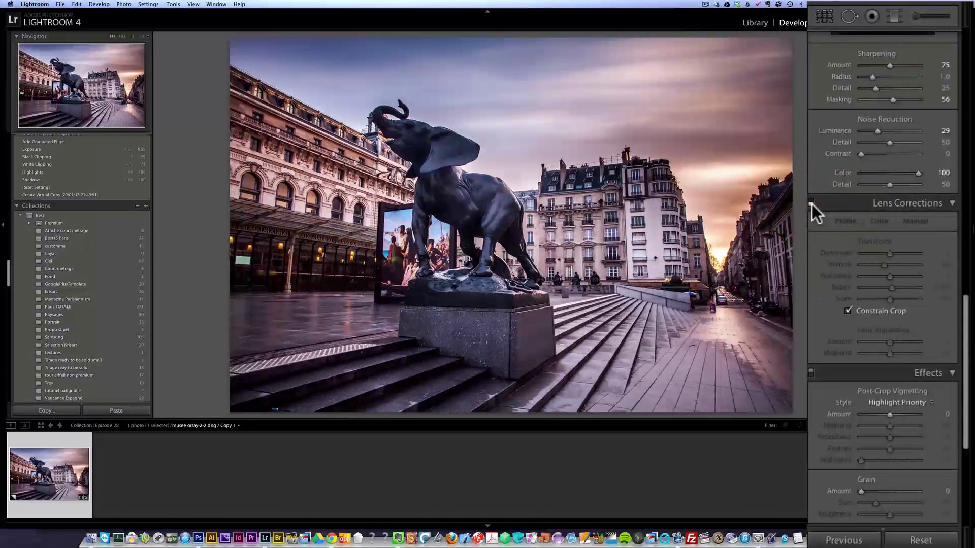
left_click(811, 203)
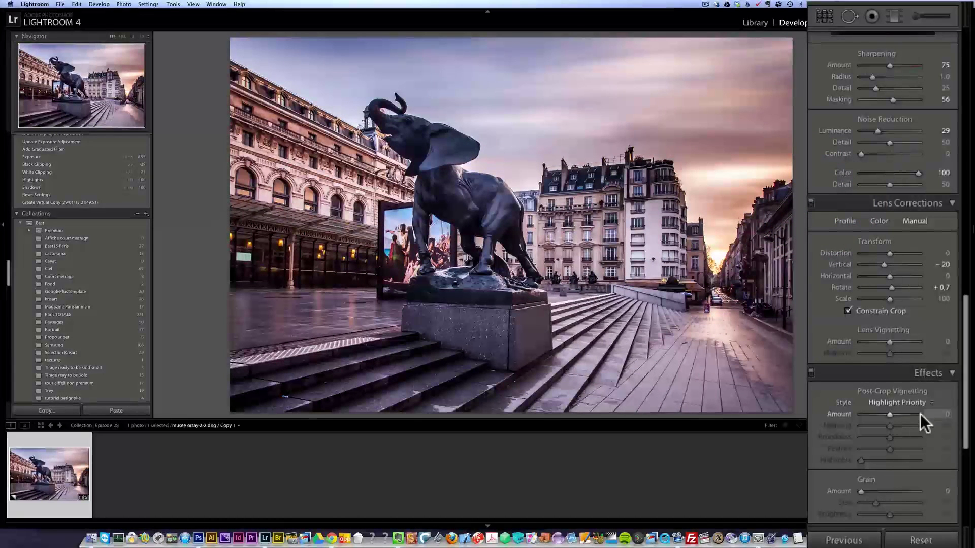
- Add a post-crop vignette with Amount -9 and open the photo for editing in Adobe Photoshop CS6
left_click_drag(892, 416, 887, 416)
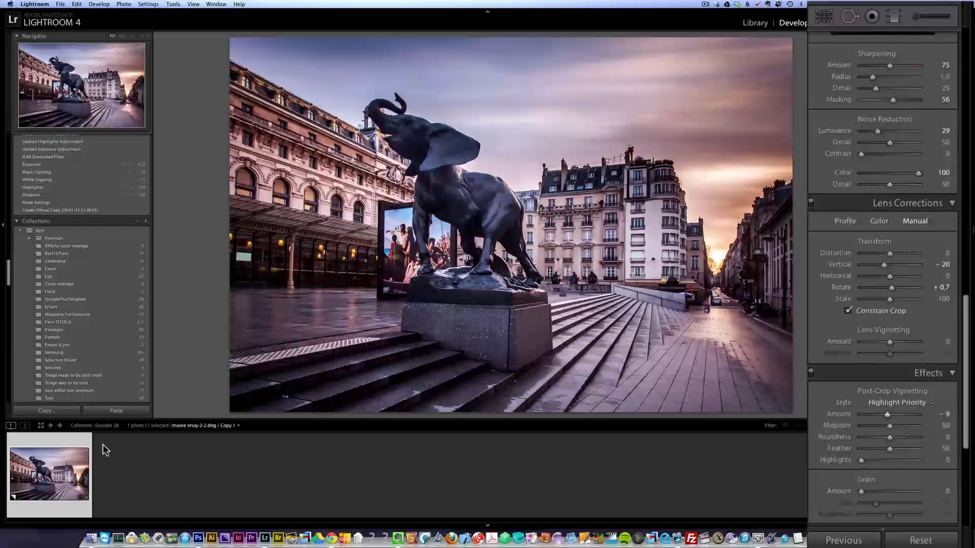
right_click(54, 468)
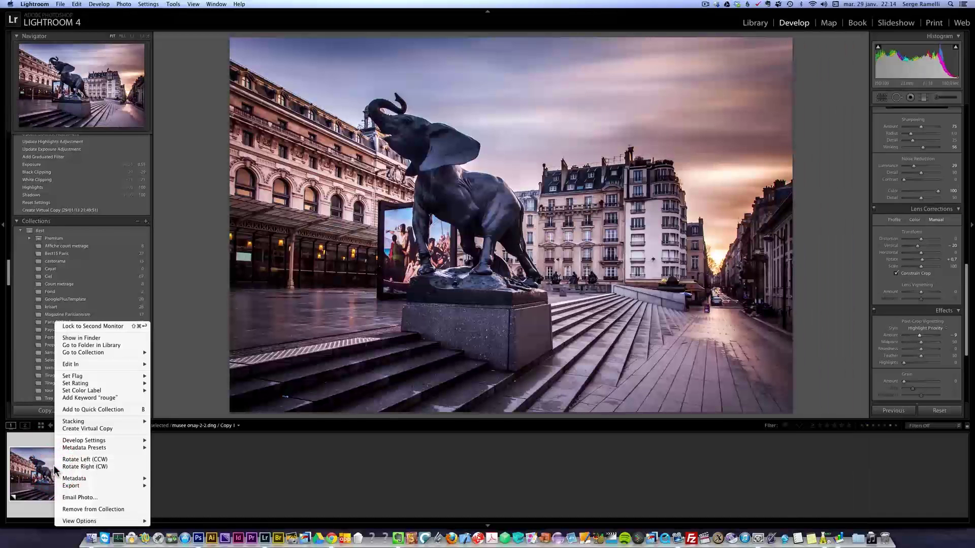
mouse_move(100, 369)
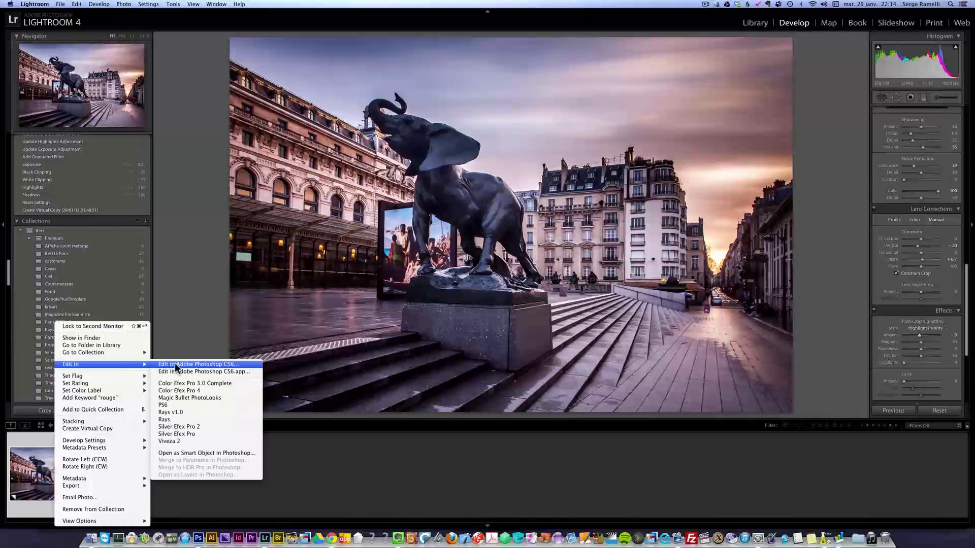
left_click(219, 364)
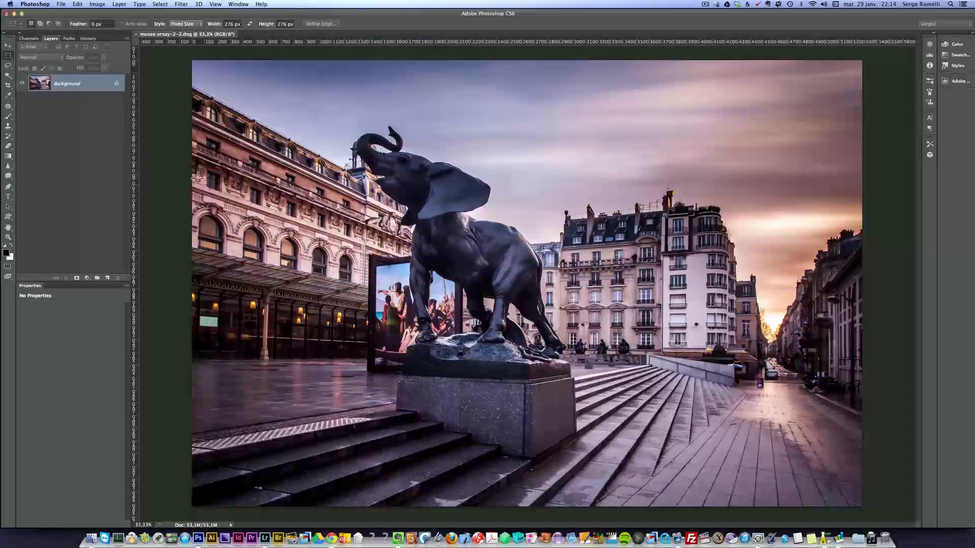
- Duplicate the Background layer and choose the Spot Healing Brush for the sky
left_click_drag(88, 96, 106, 277)
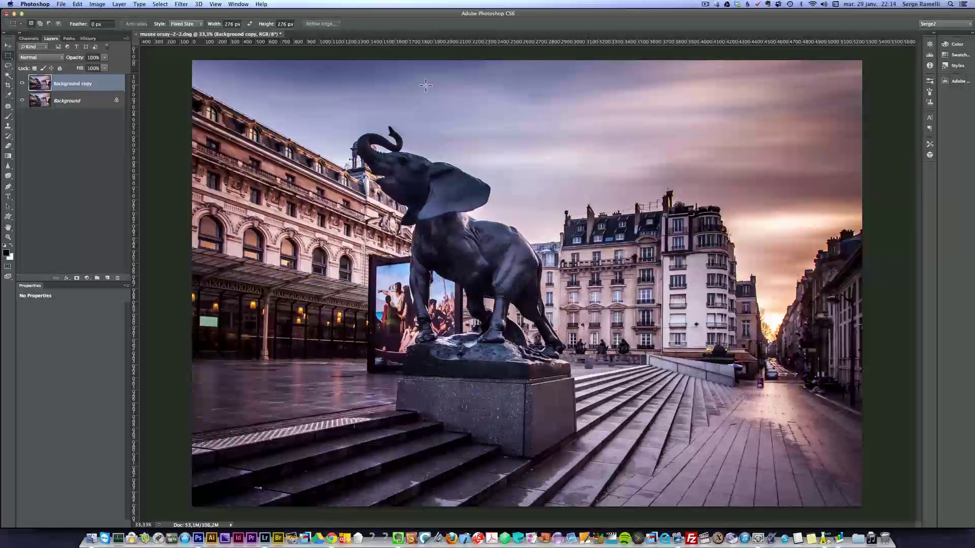
key("z")
left_click(760, 127)
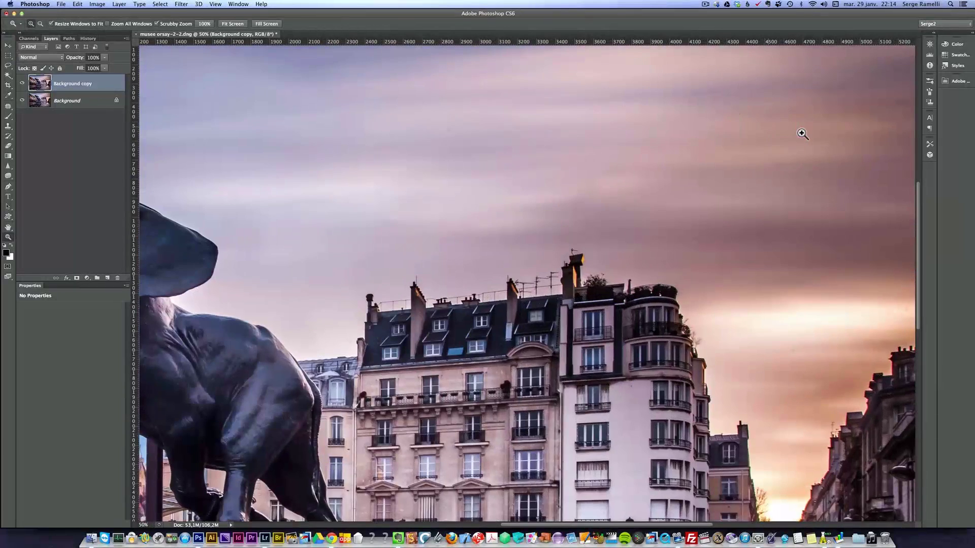
left_click_drag(587, 172, 641, 166)
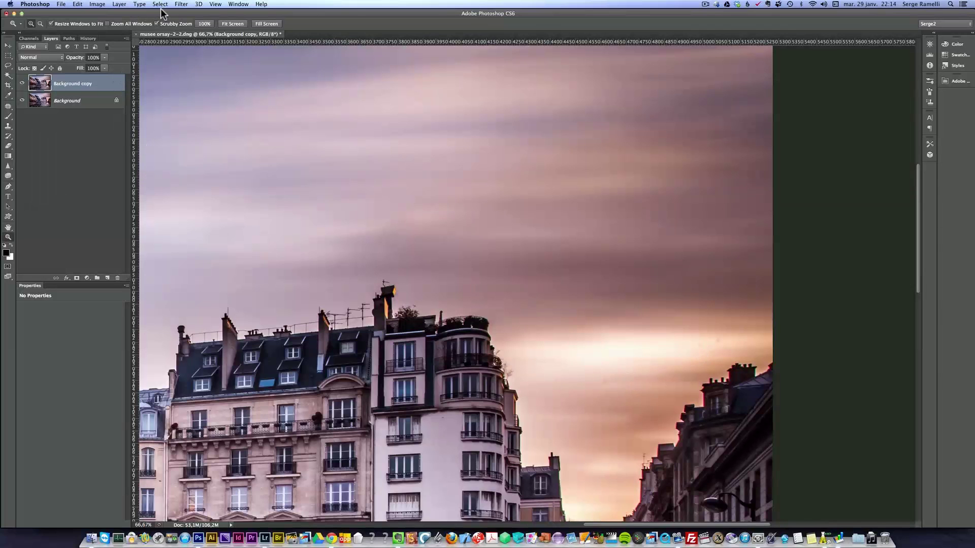
left_click_drag(8, 106, 60, 105)
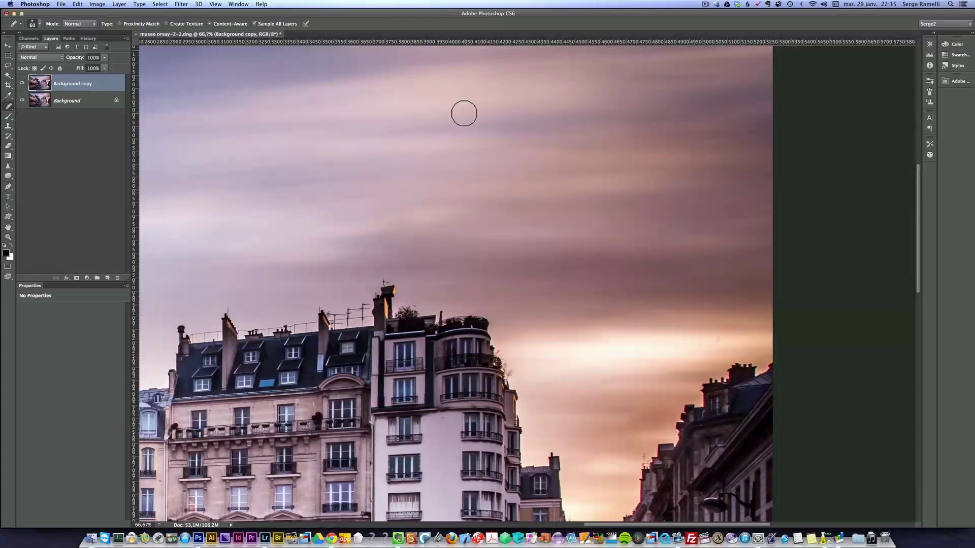
- Blur the Background copy layer with a Gaussian Blur of 12.0 pixels radius
left_click(181, 4)
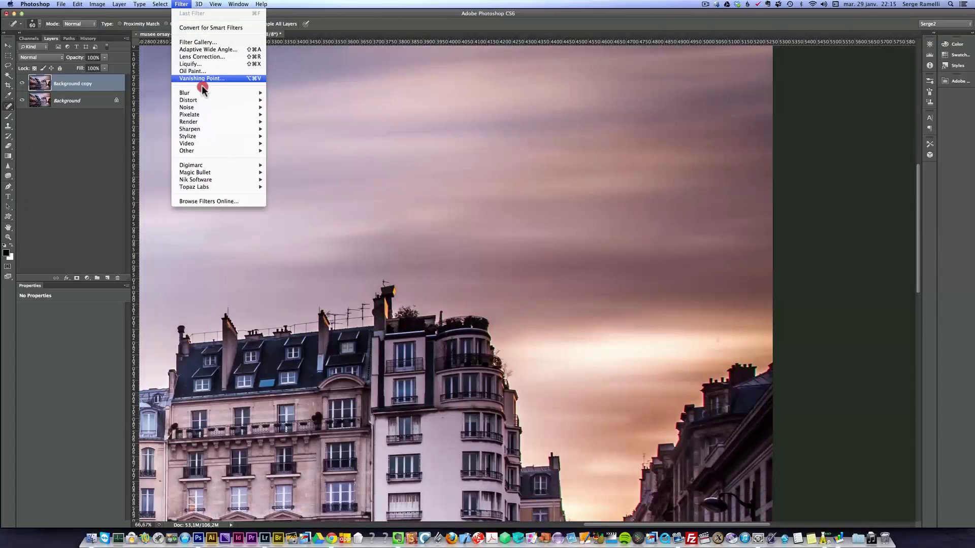
mouse_move(223, 92)
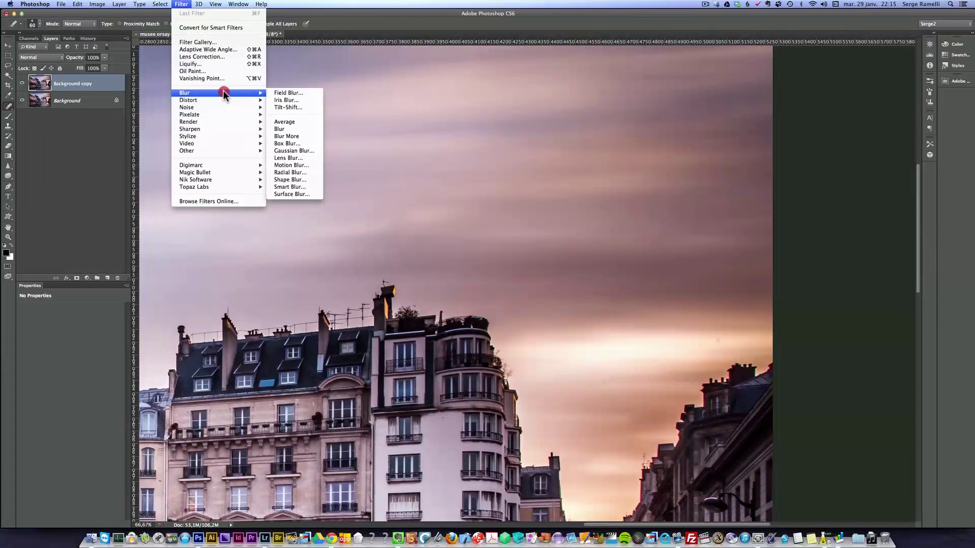
left_click(299, 148)
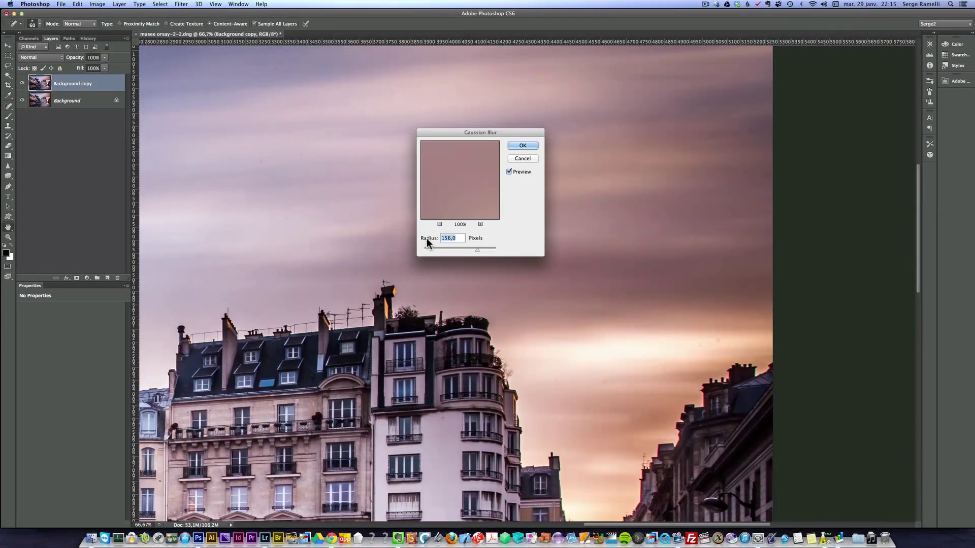
left_click(442, 249)
left_click_drag(434, 247, 433, 248)
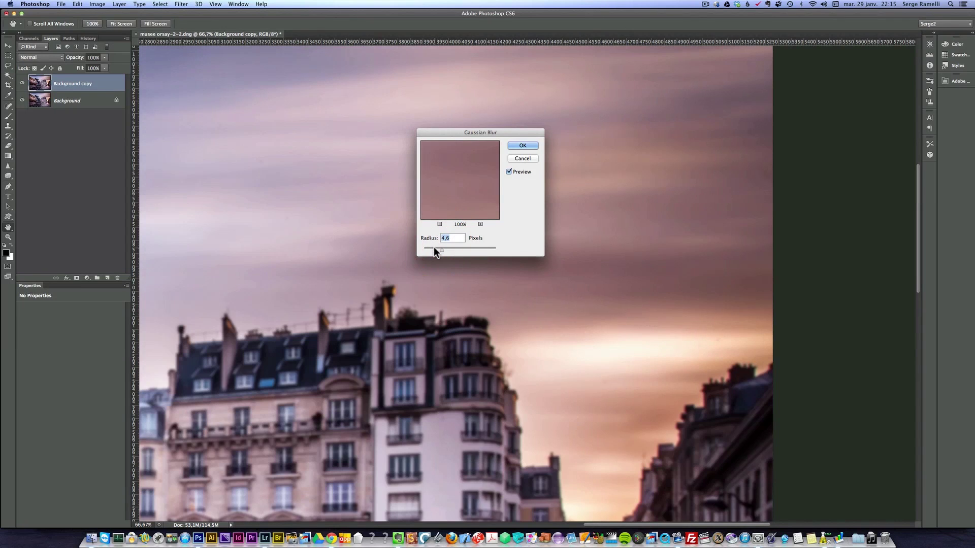
left_click_drag(489, 128, 329, 135)
left_click_drag(279, 253, 292, 254)
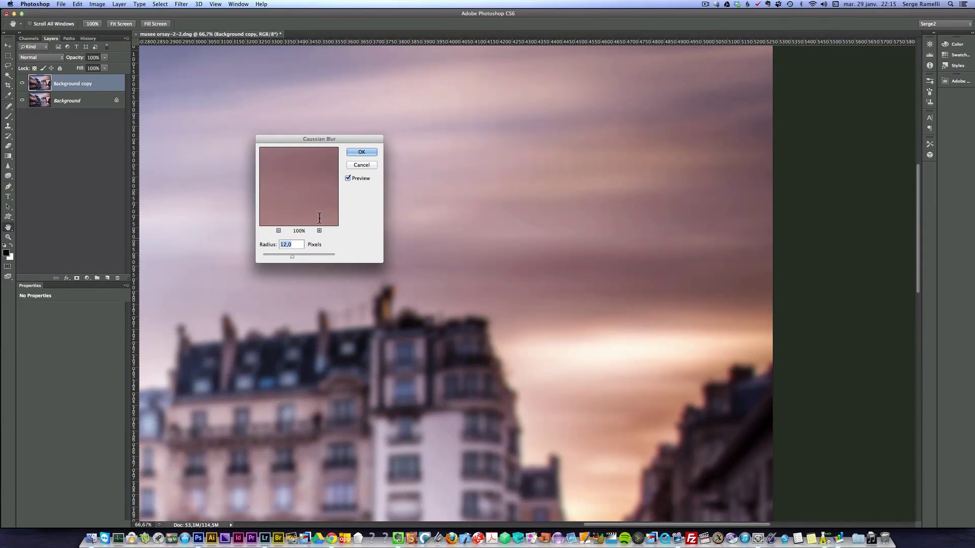
left_click(367, 150)
key("j")
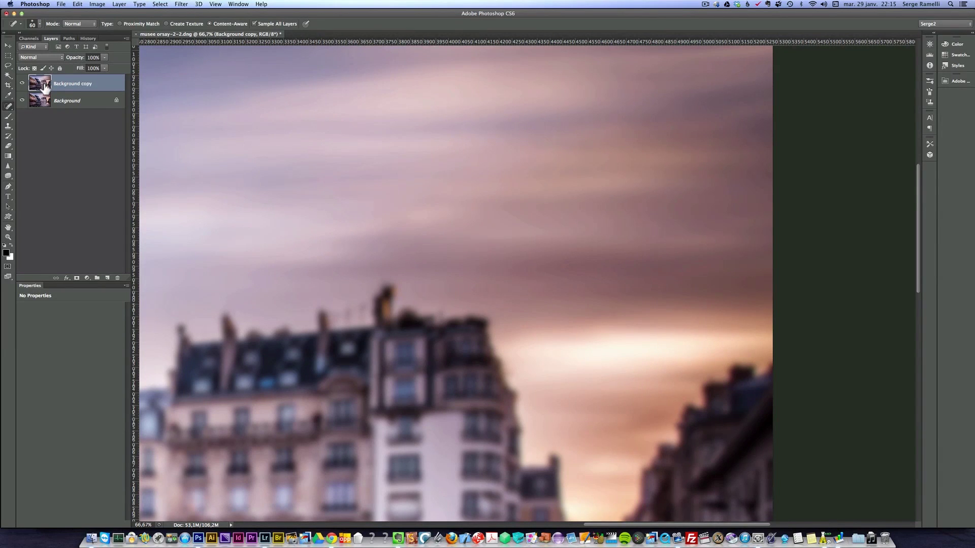
- Hide the blurred copy with a black layer mask and paint it back in white over spots in the right part of the sky
left_click(76, 278, "alt")
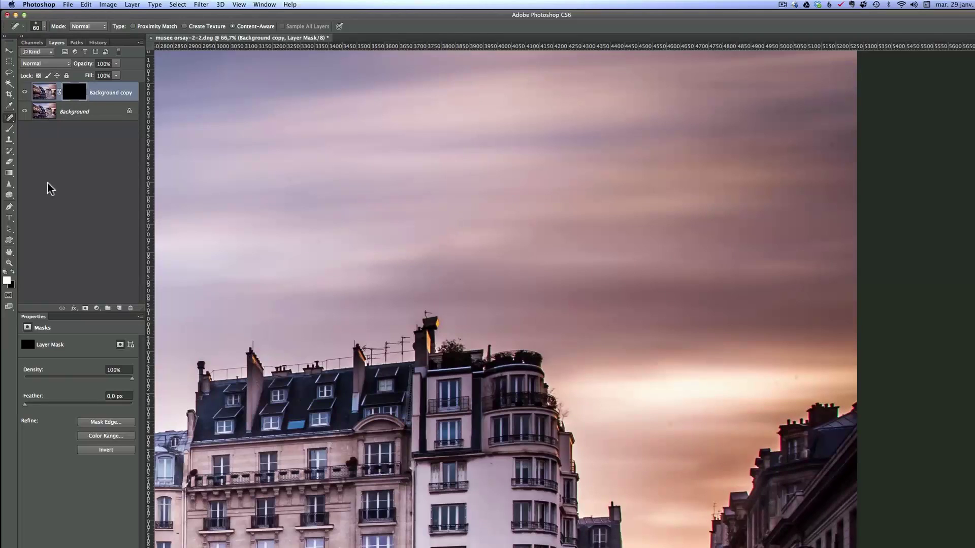
key("b")
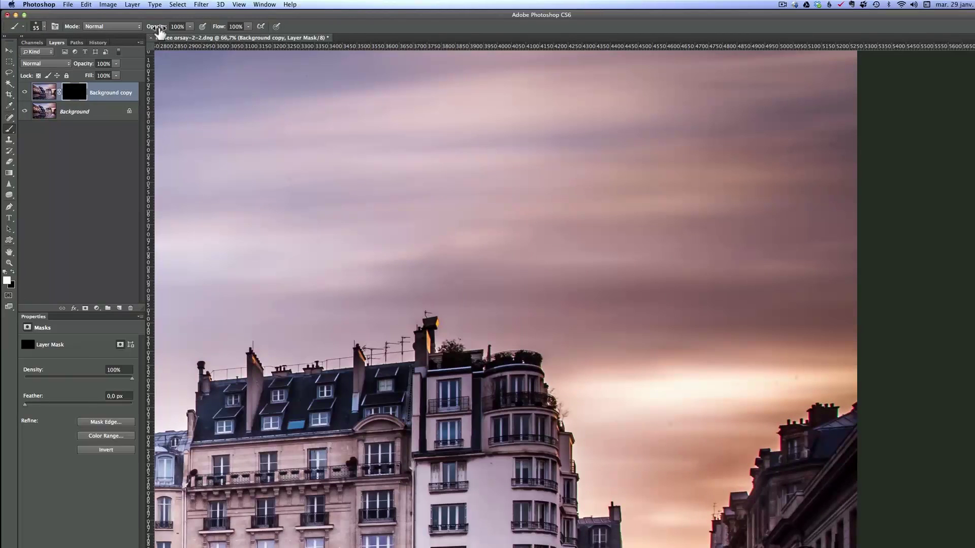
left_click(829, 135)
left_click(797, 104)
left_click(738, 132)
left_click(664, 422)
- Paint the blur in over the remaining sky spots above the elephant and the museum roof
left_click_drag(666, 203, 718, 207)
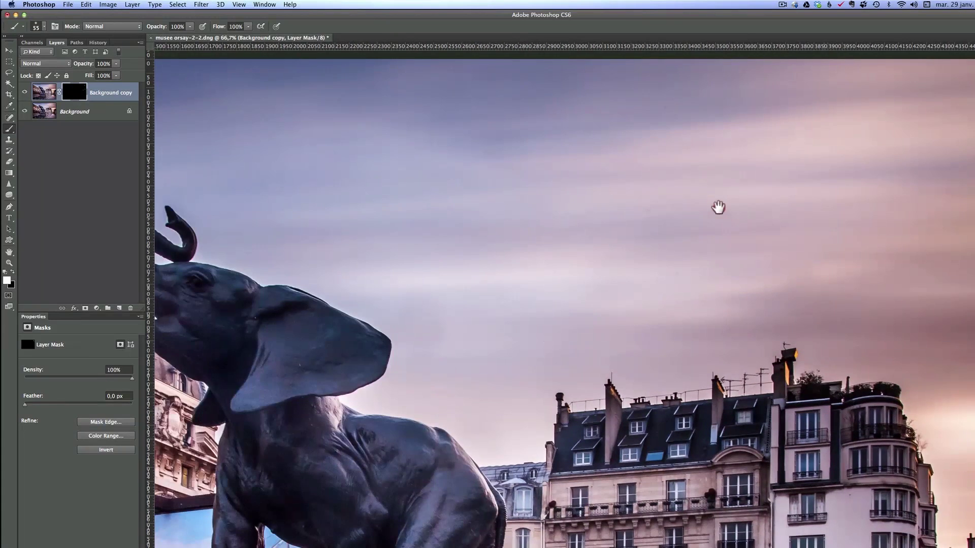
left_click(794, 275)
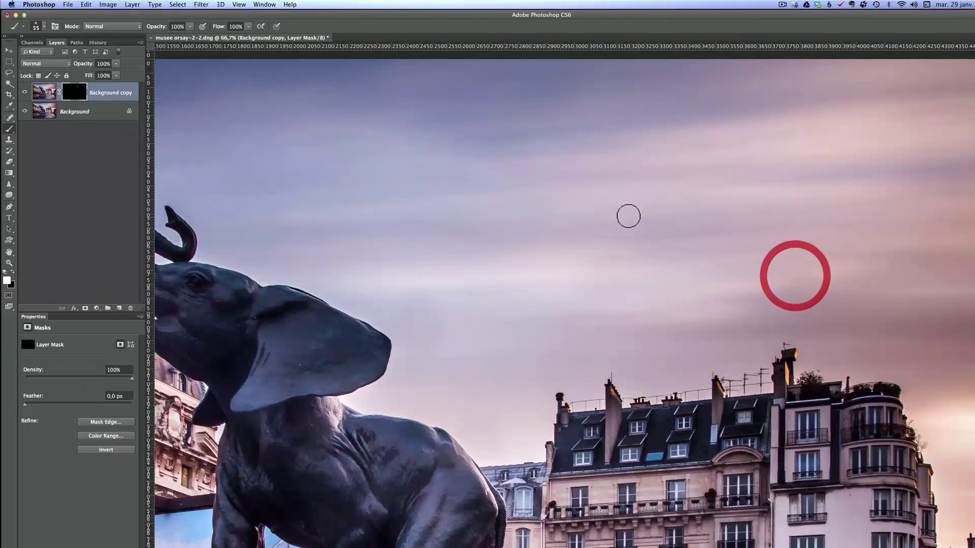
left_click(242, 145)
left_click_drag(250, 131, 277, 111)
left_click_drag(422, 228, 786, 253)
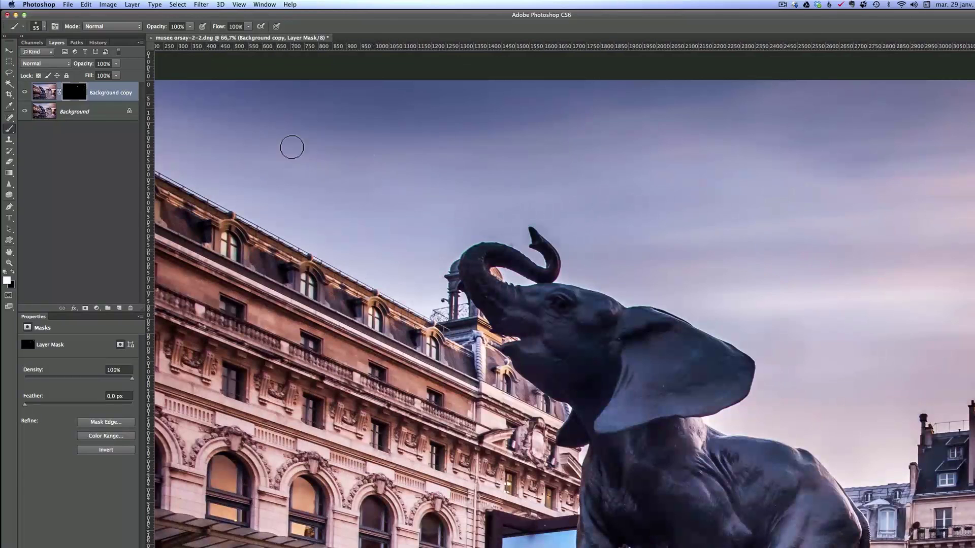
left_click(292, 114)
- On the Background layer, use the Clone Stamp to cover the sky spot beside the elephant's raised trunk with clean sky
left_click(96, 112)
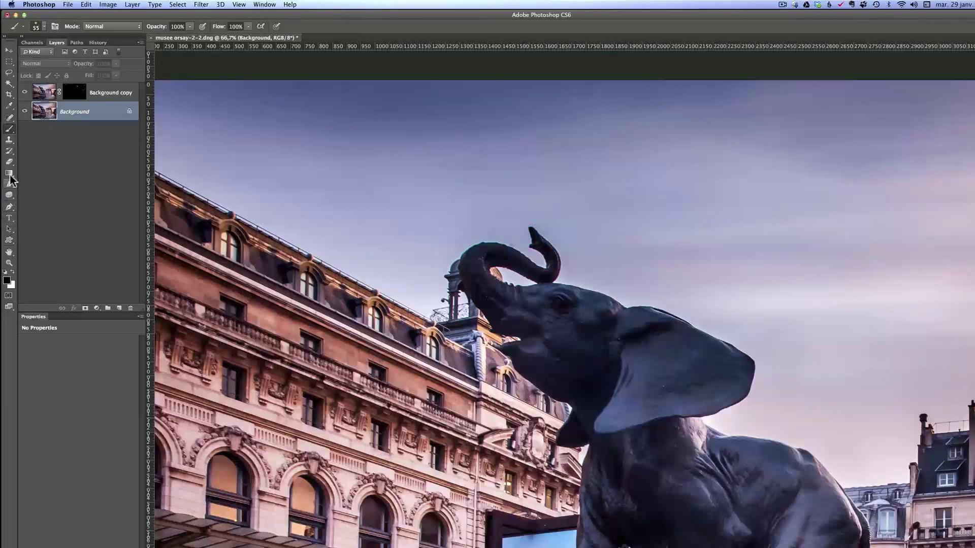
left_click(9, 140)
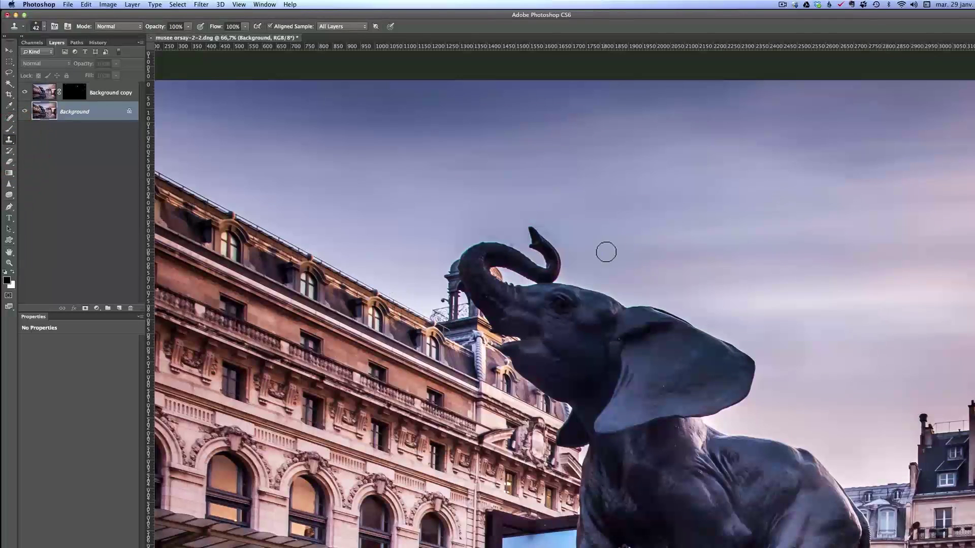
left_click(515, 236, "alt")
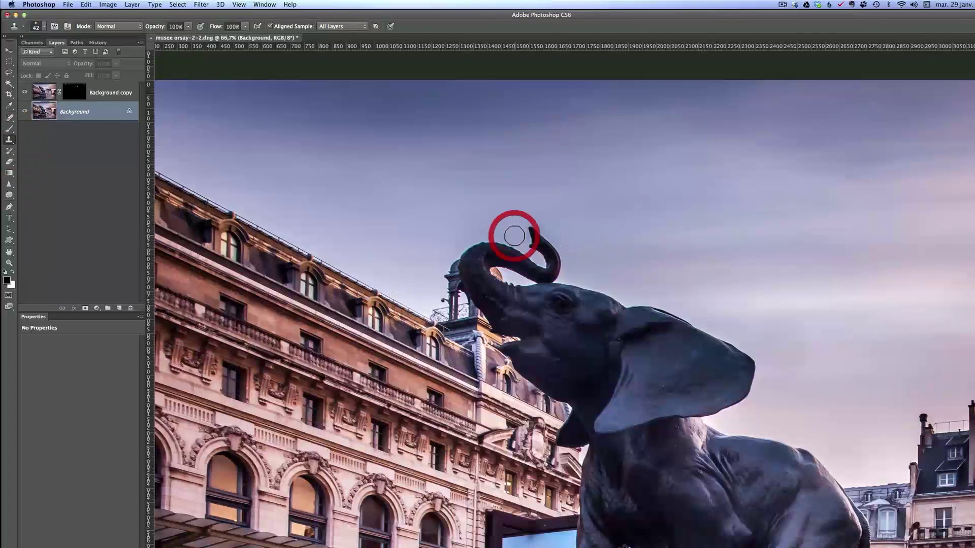
left_click(515, 233, "alt")
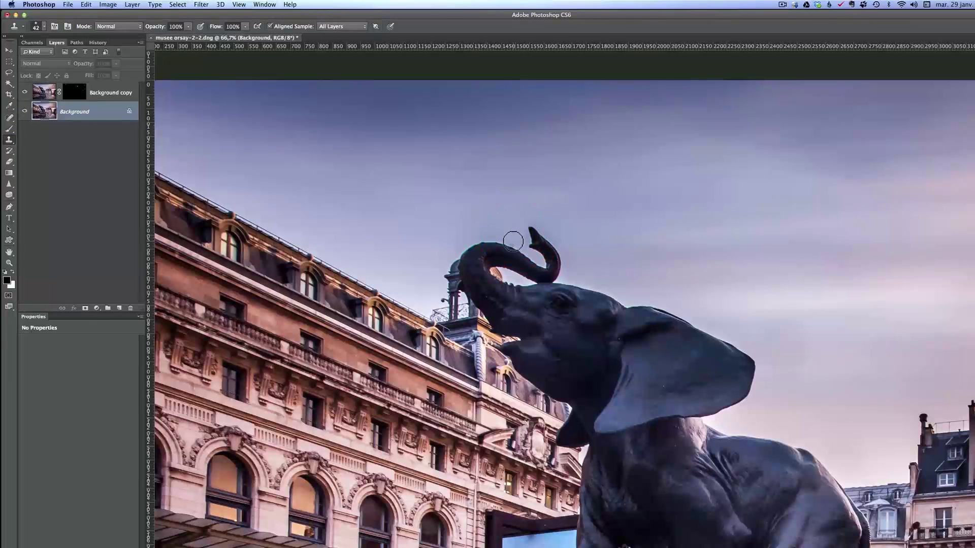
left_click(513, 238)
- Merge the Background copy with the Background layer and duplicate the merged image onto a new layer
scroll(522, 200, "right", 10)
scroll(522, 200, "down", 4)
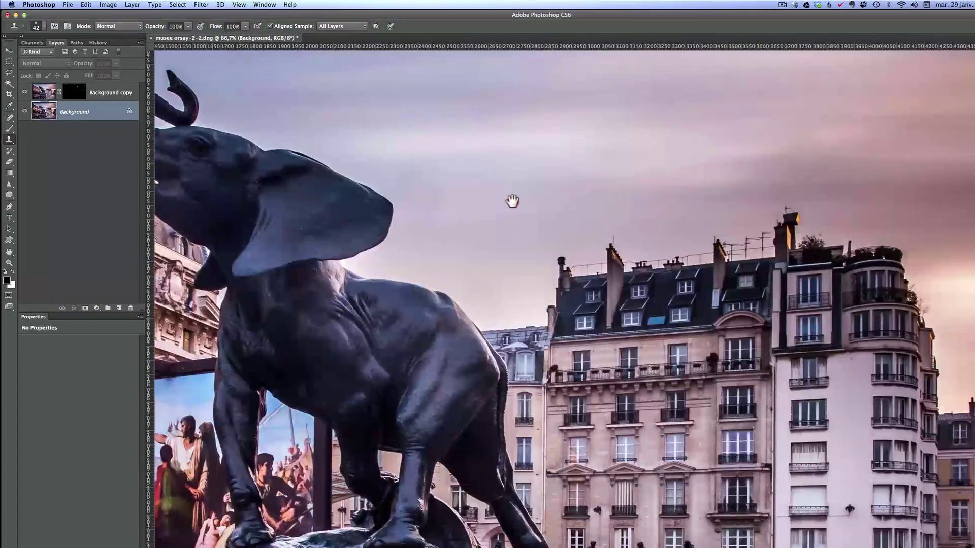
left_click_drag(712, 207, 594, 193)
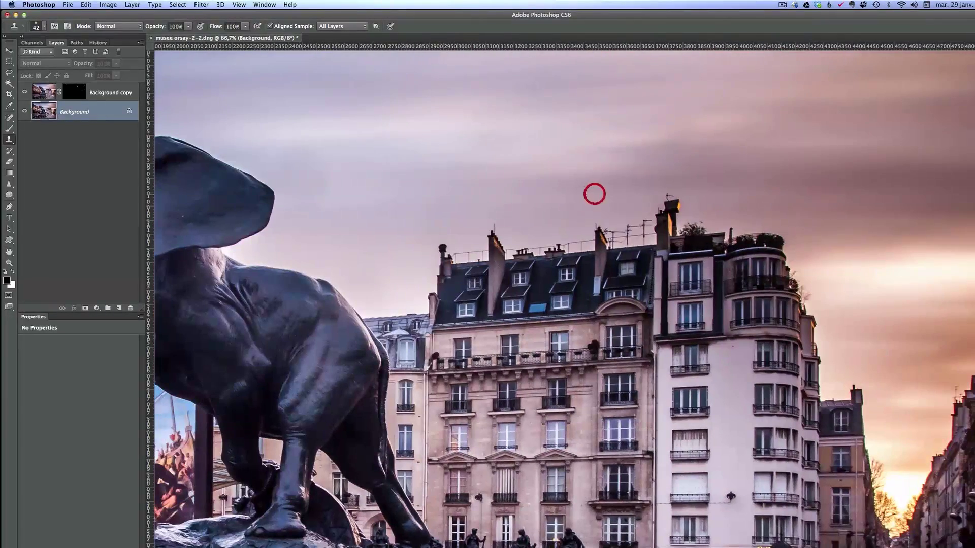
scroll(751, 270, "left", 8)
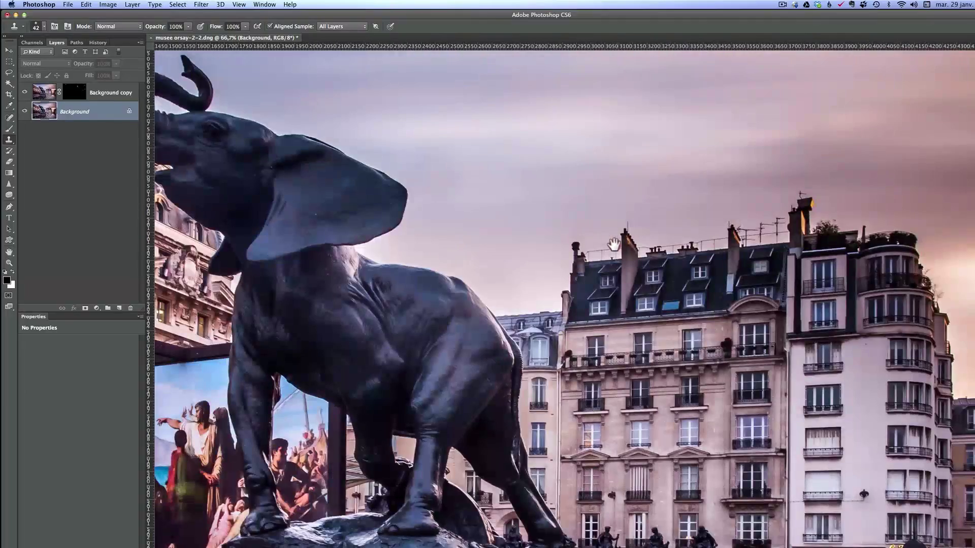
key("z")
left_click(547, 266, "alt")
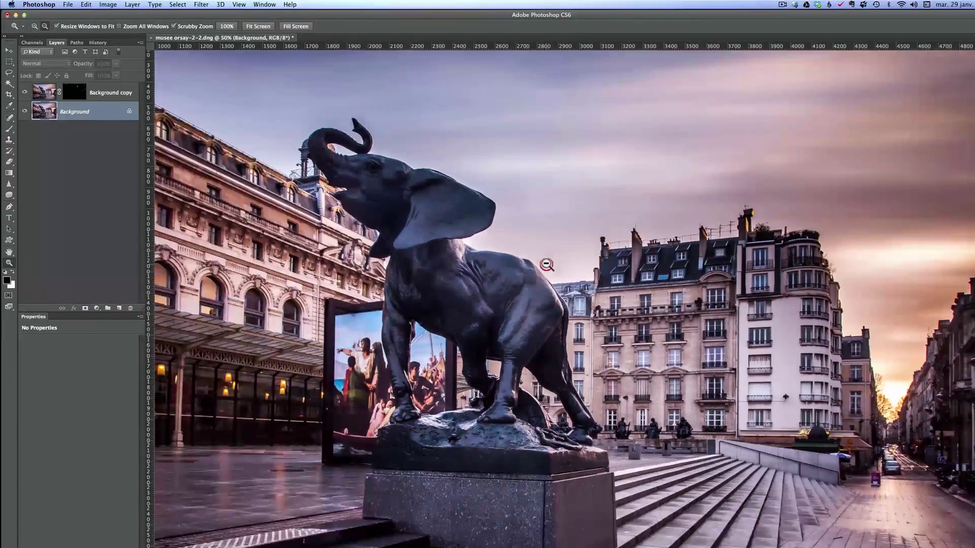
left_click(116, 96)
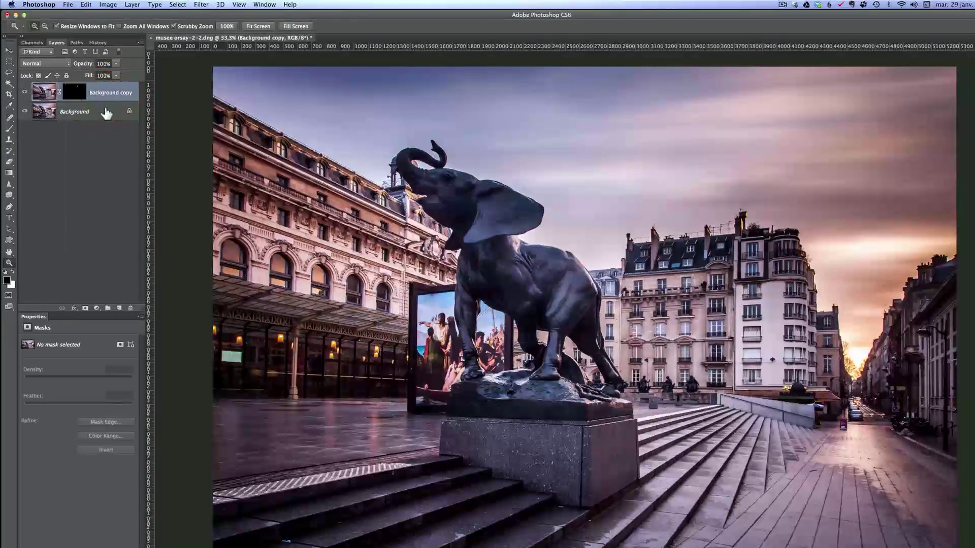
left_click(110, 117, "shift")
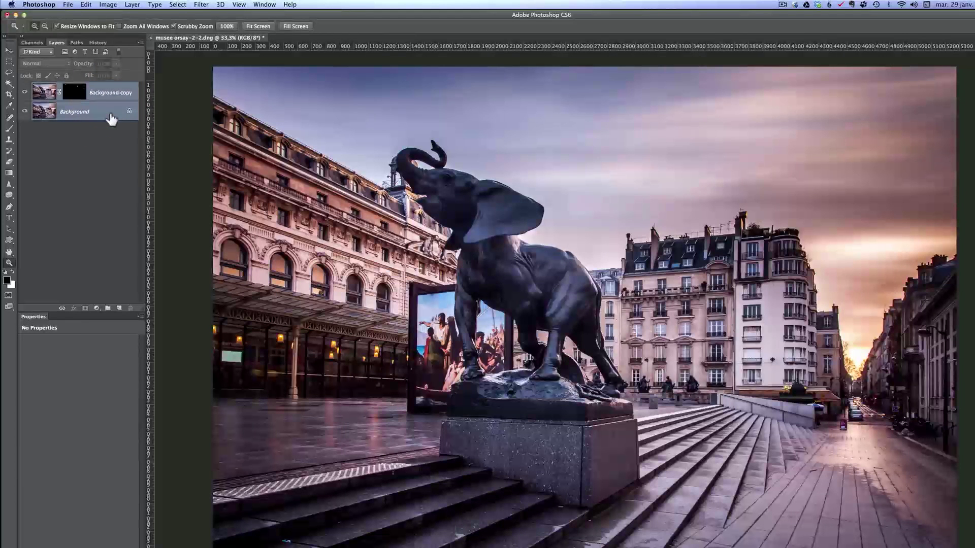
key("super+e")
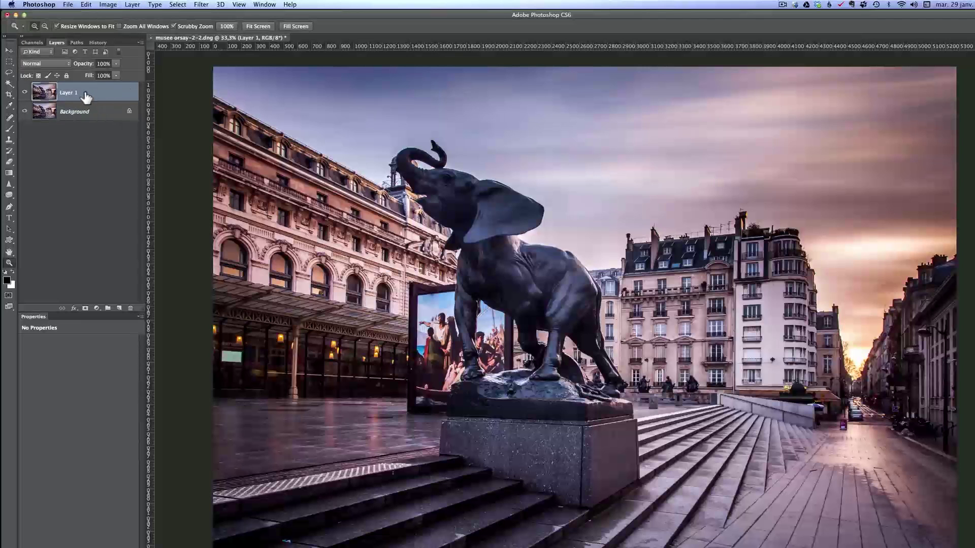
- Open the duplicated layer in the Nik Software Color Efex Pro 4 filter
left_click(202, 5)
mouse_move(239, 198)
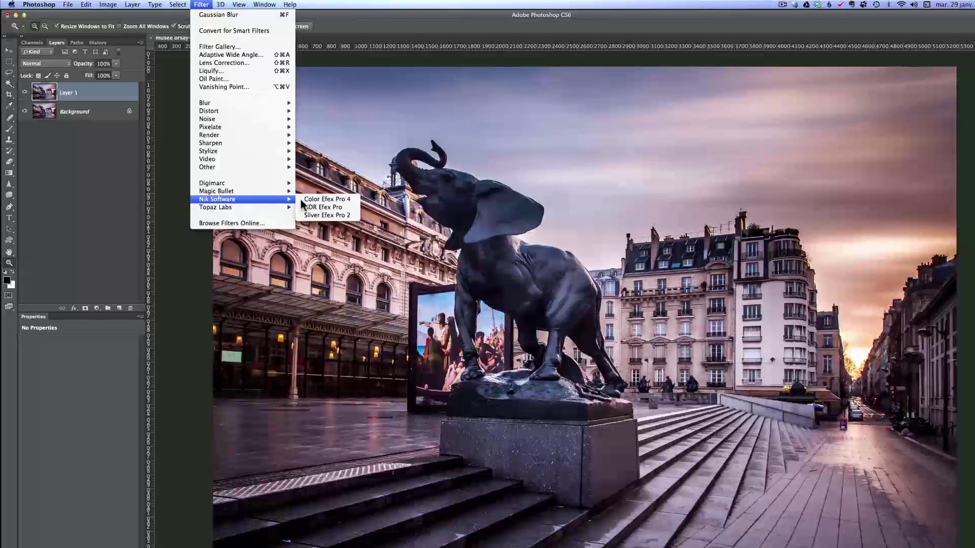
left_click(348, 200)
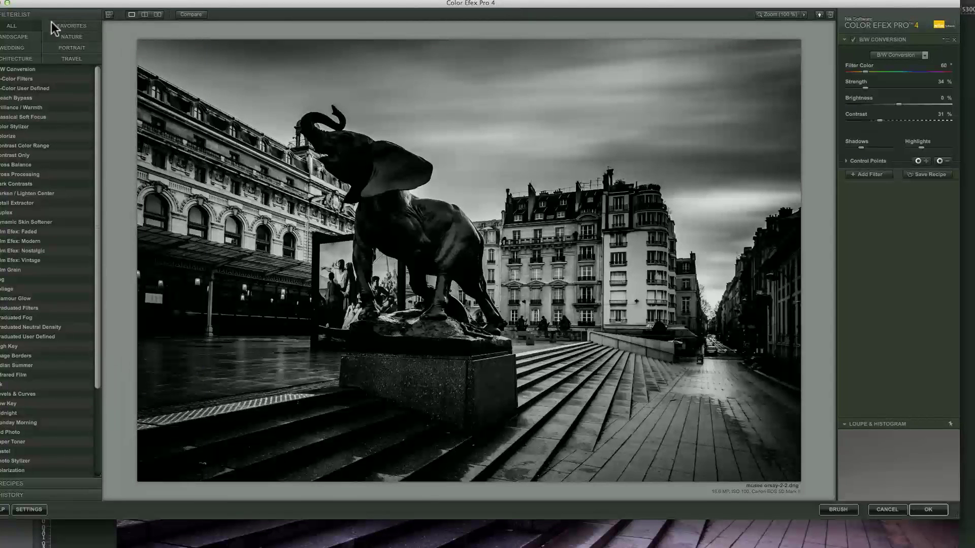
- Look through the filter categories, including Favorites, Landscape, Wedding, Portrait, Architecture and Travel, and return to the full filter list
left_click(65, 29)
left_click(18, 38)
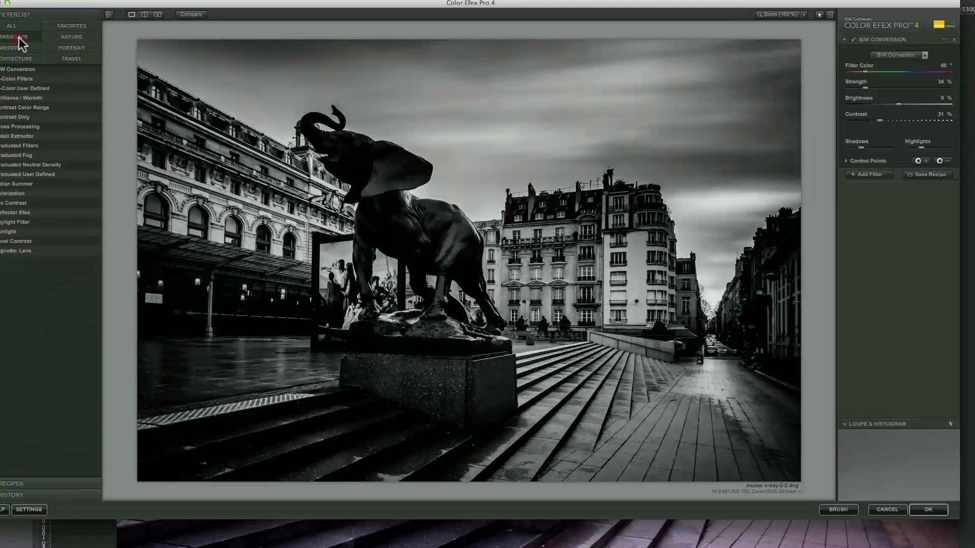
left_click(28, 49)
left_click(62, 47)
left_click(30, 59)
left_click(63, 59)
left_click(21, 25)
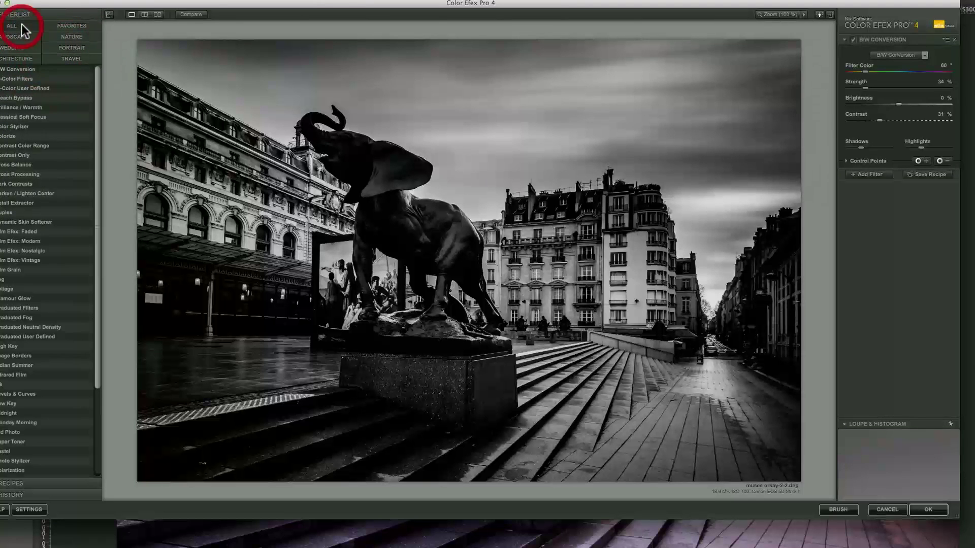
mouse_move(96, 147)
left_mouse_down()
mouse_move(100, 226)
mouse_move(102, 135)
left_mouse_up()
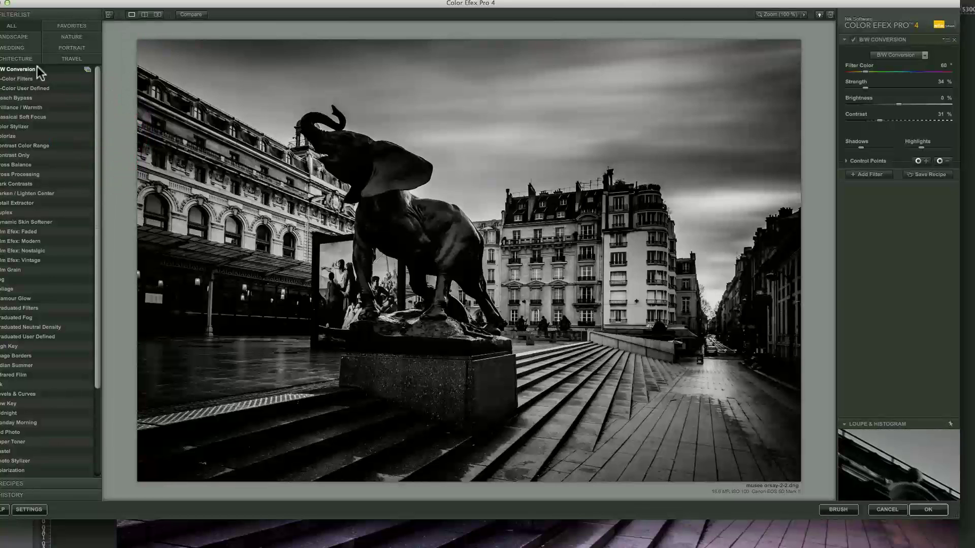
- Try the Bi-Color Filters and Bi-Color User Defined effects on the photo
left_click(51, 78)
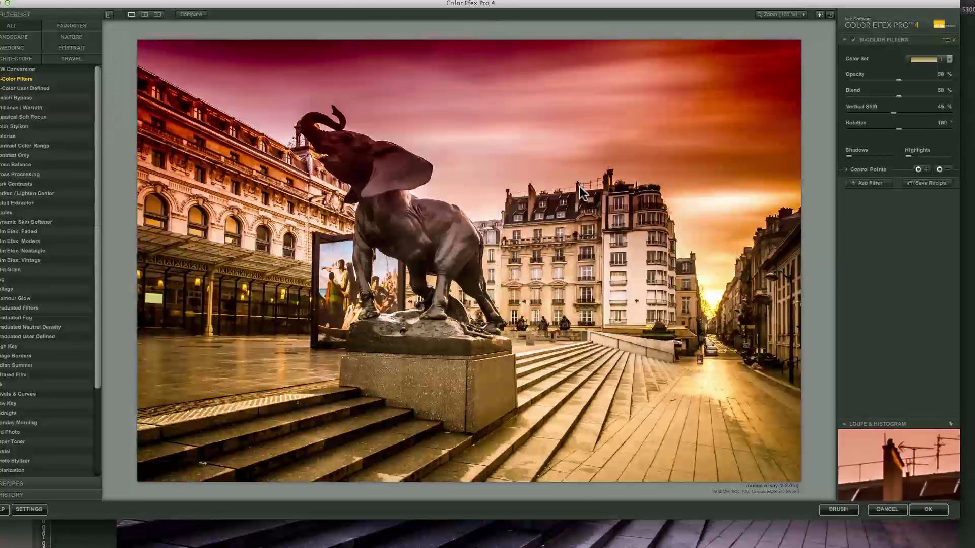
left_click(48, 88)
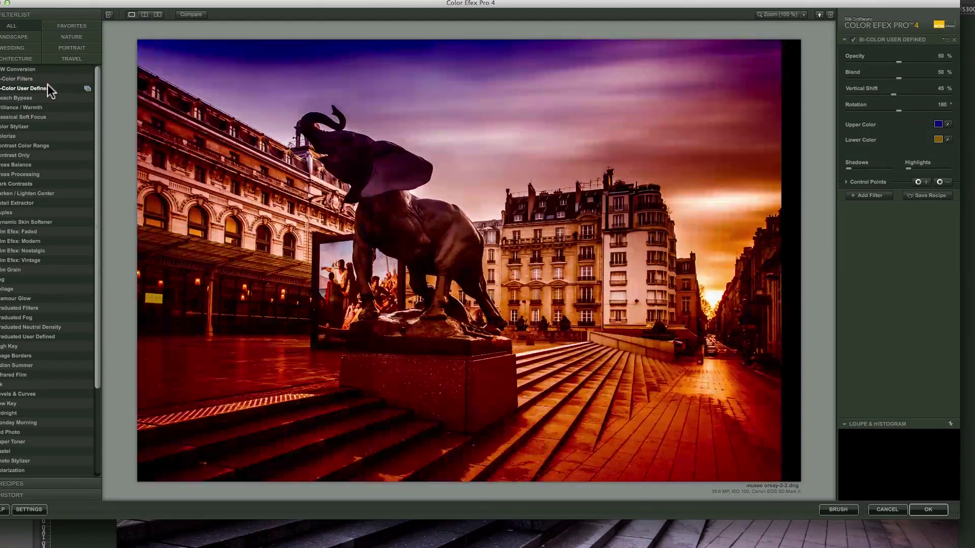
scroll(99, 131, "down", 5)
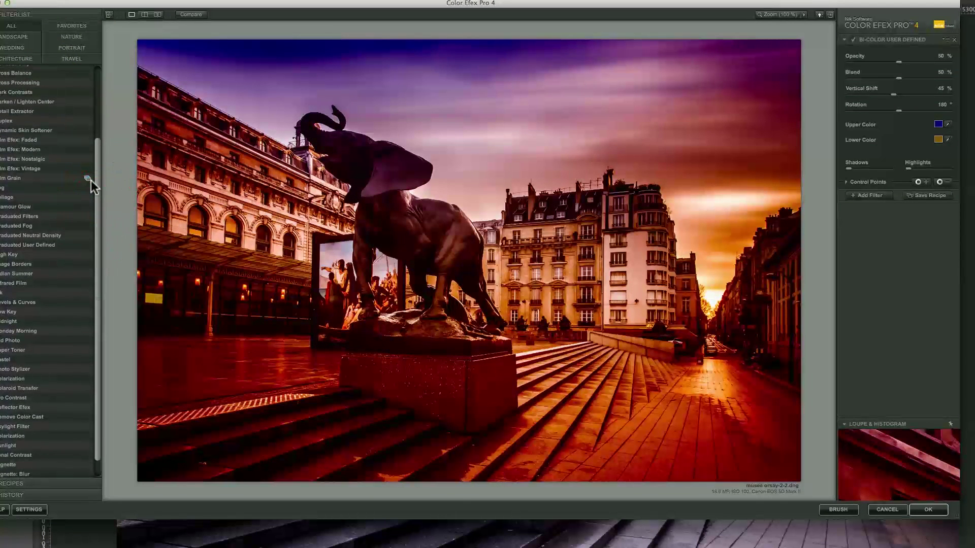
scroll(95, 355, "down", 1)
- Try the Tonal Contrast filter, comparing it with the original photo, and set its saturation to 44%
left_click(45, 437)
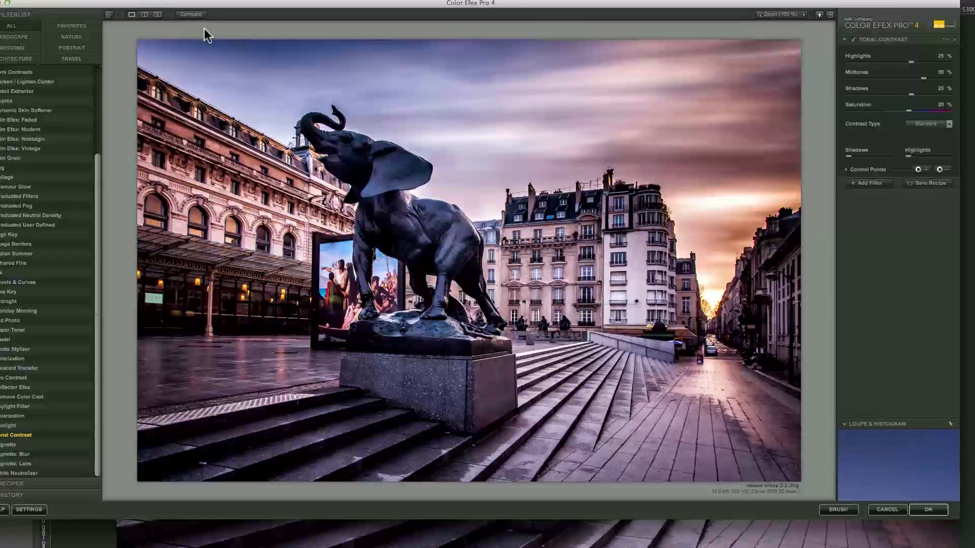
left_click(191, 14)
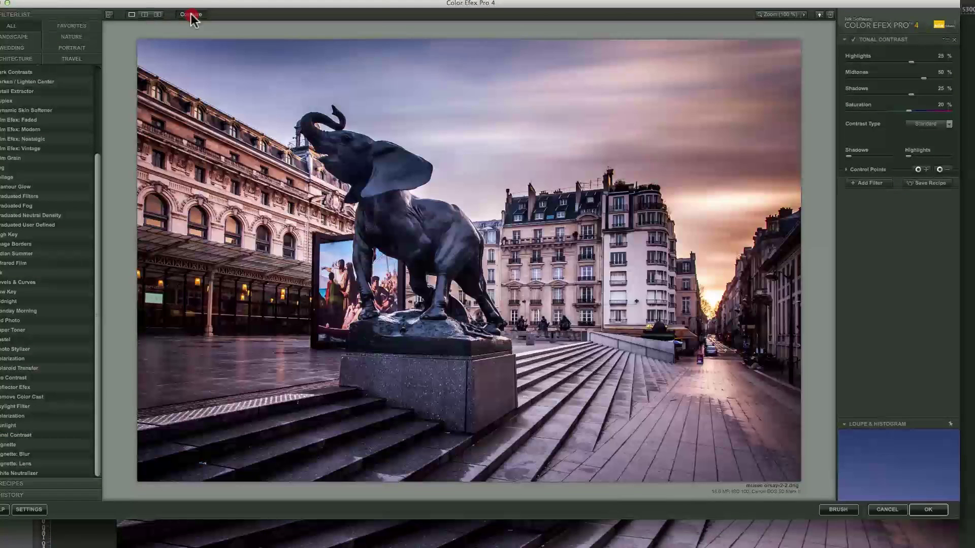
left_click(191, 14)
left_click(191, 15)
left_click(190, 14)
left_click(191, 14)
left_click(191, 14)
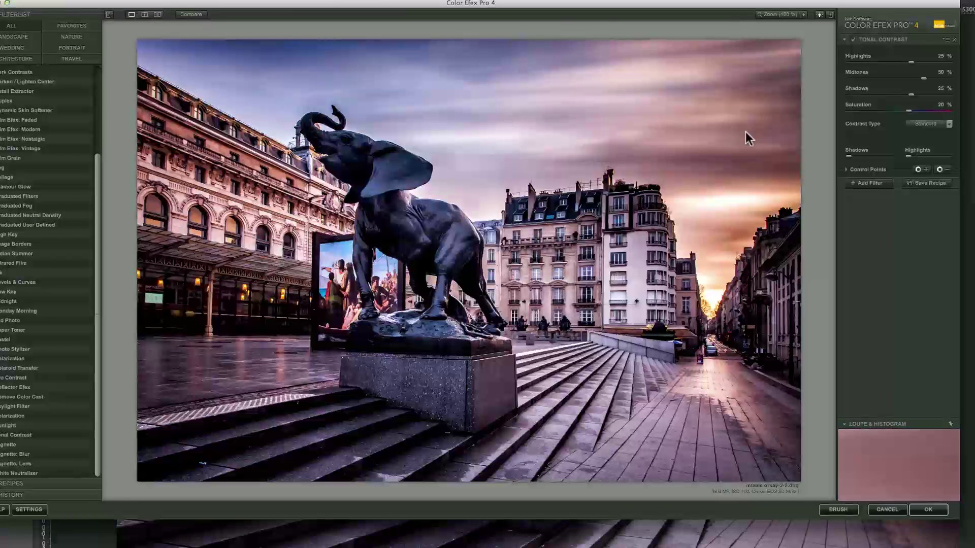
left_click(921, 110)
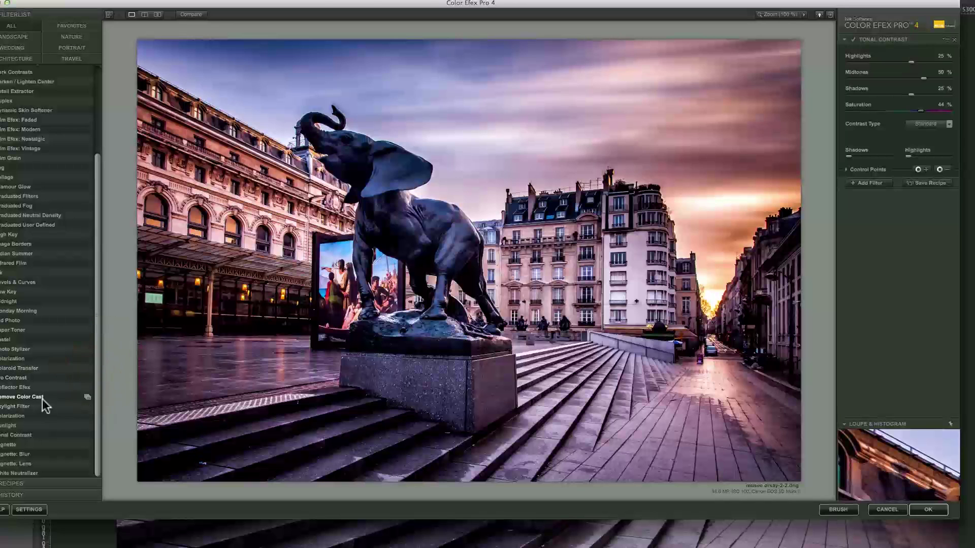
- Try the Sunlight and Pro Contrast filters on the photo and look through the remaining filters
left_click(30, 428)
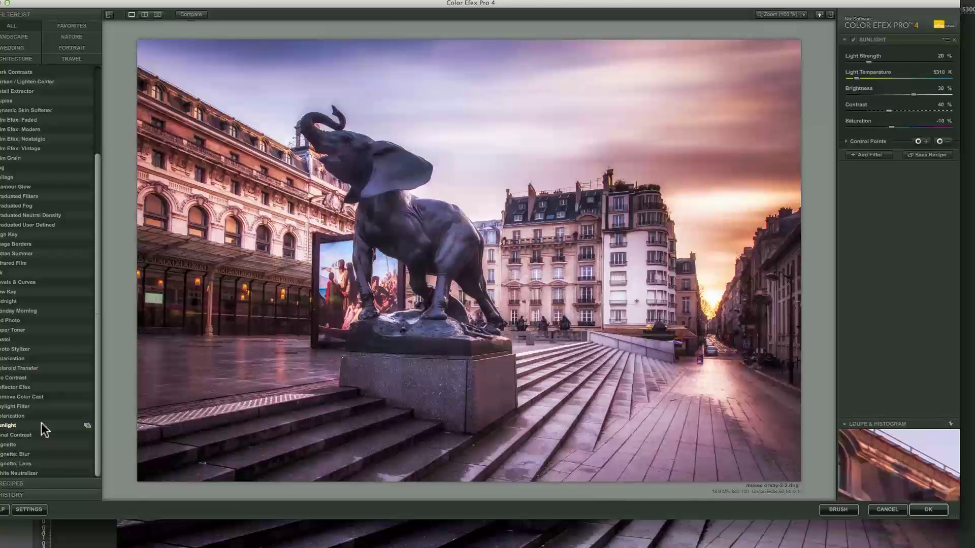
left_click(36, 378)
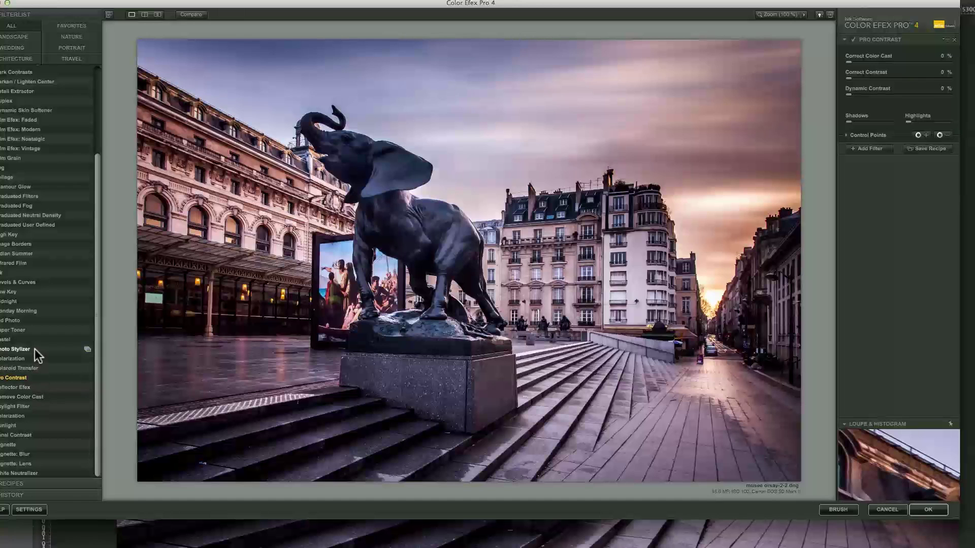
scroll(40, 352, "up", 3)
scroll(41, 358, "up", 2)
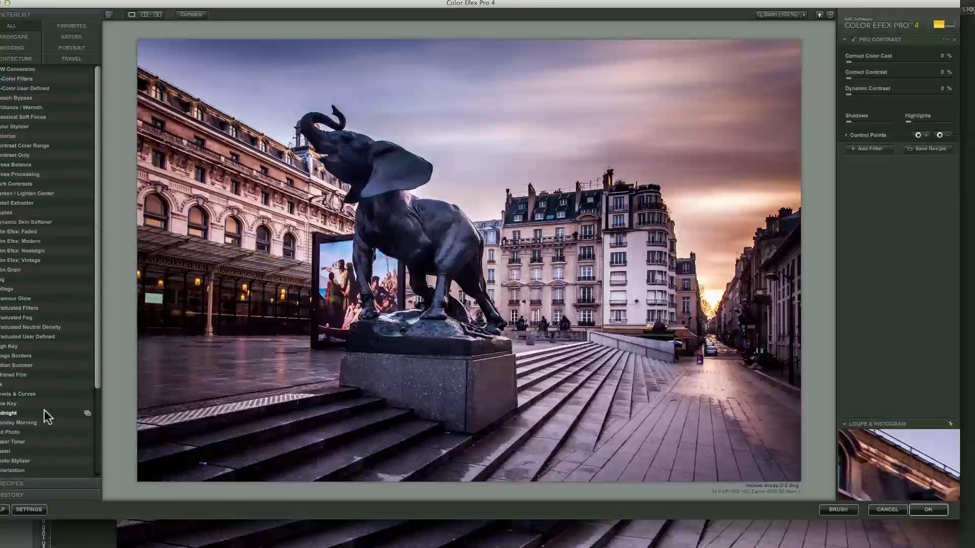
scroll(50, 355, "down", 5)
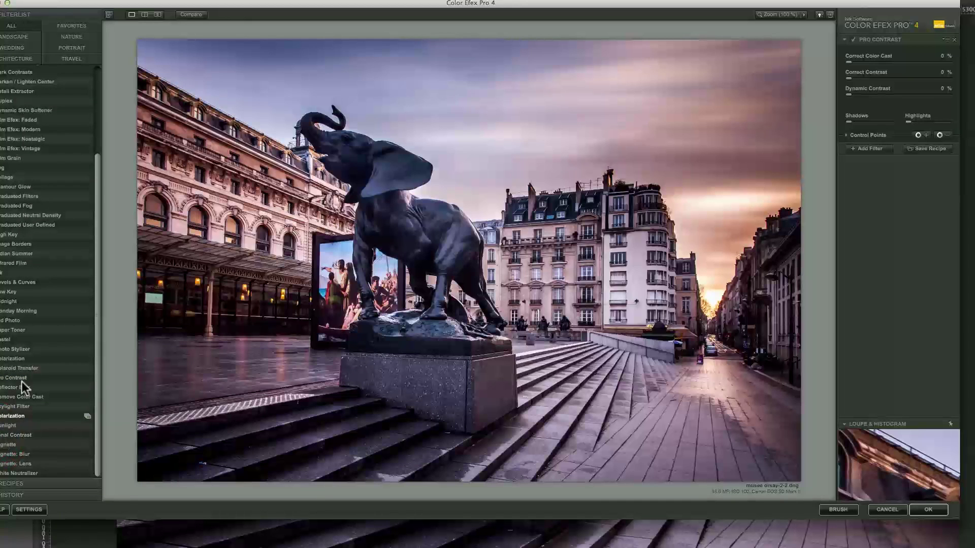
- Check the favorite filters, return to the full filter list and apply the Tonal Contrast filter to the photo
left_click(72, 23)
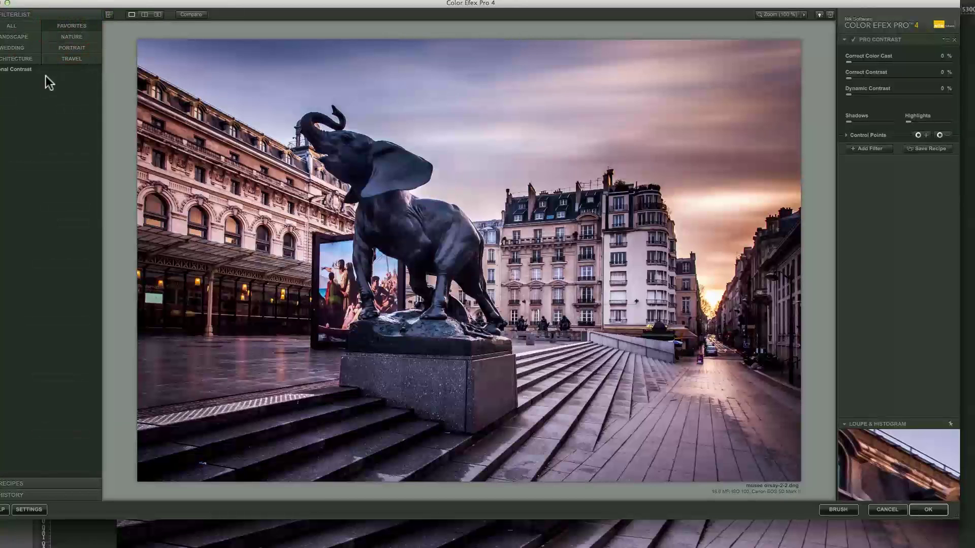
left_click(18, 26)
scroll(30, 400, "down", 5)
scroll(31, 400, "down", 1)
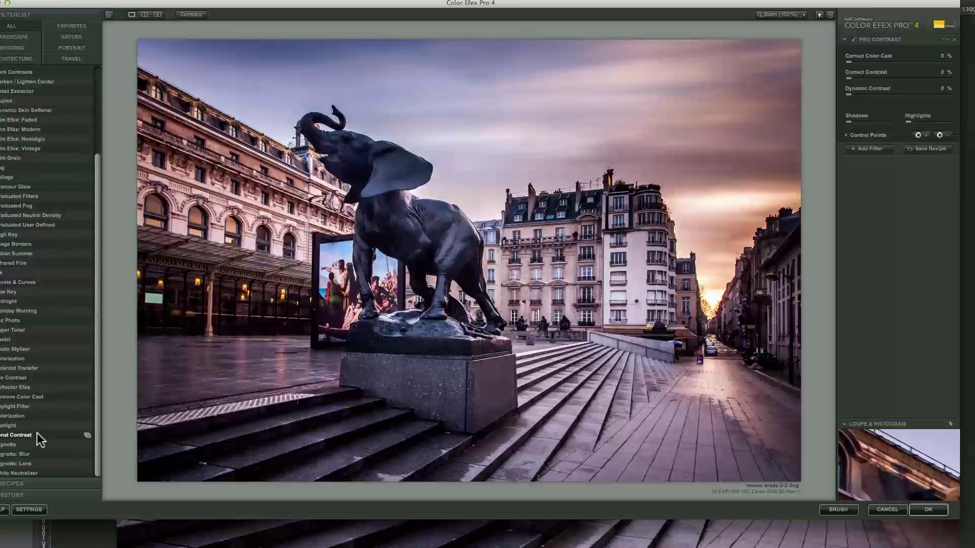
left_click(38, 434)
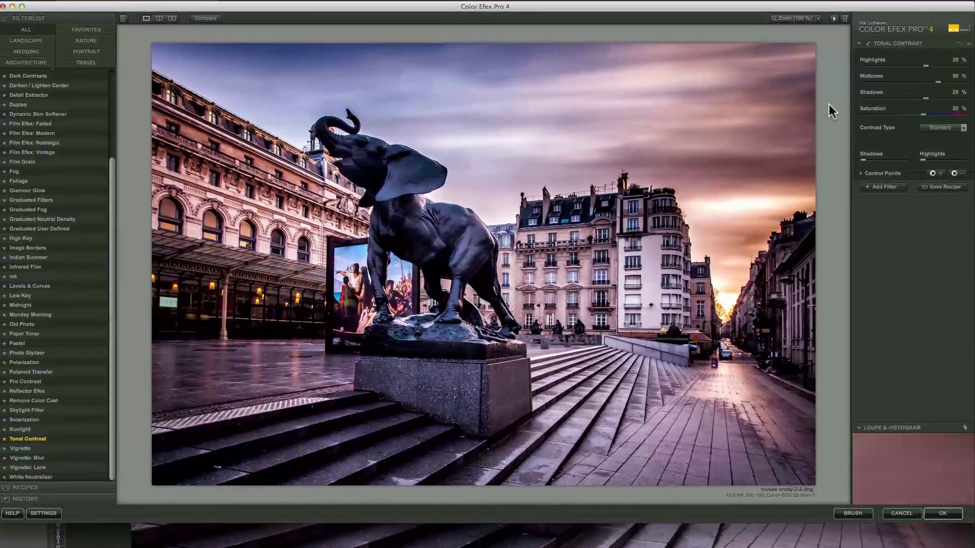
- Add a Sunlight filter on top of Tonal Contrast with light temperature 5249 K, contrast 62% and brightness 13%
left_click(888, 189)
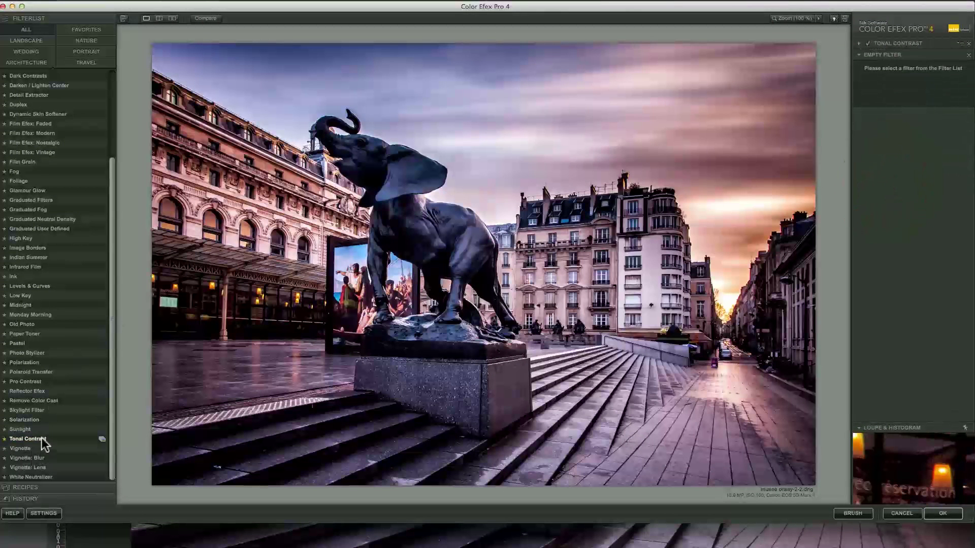
left_click(19, 429)
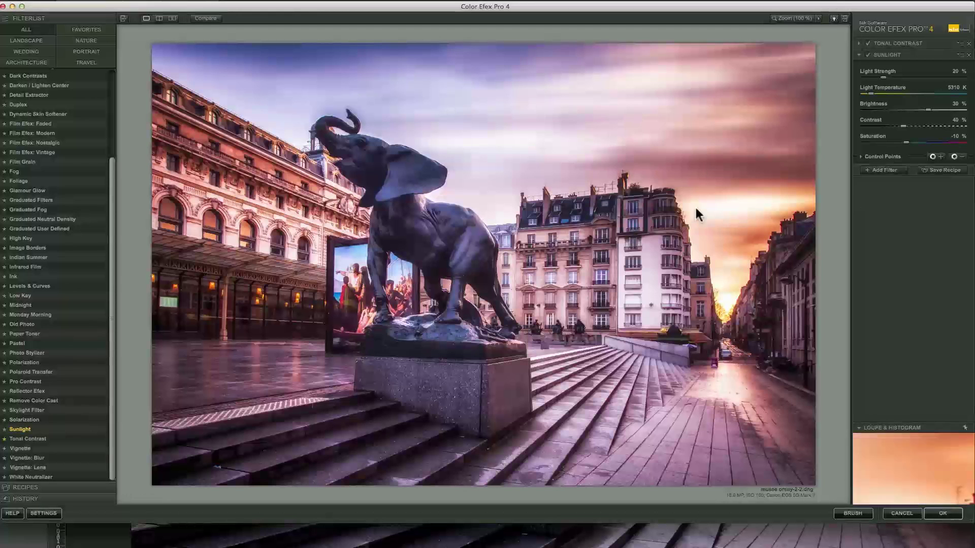
left_click(913, 126)
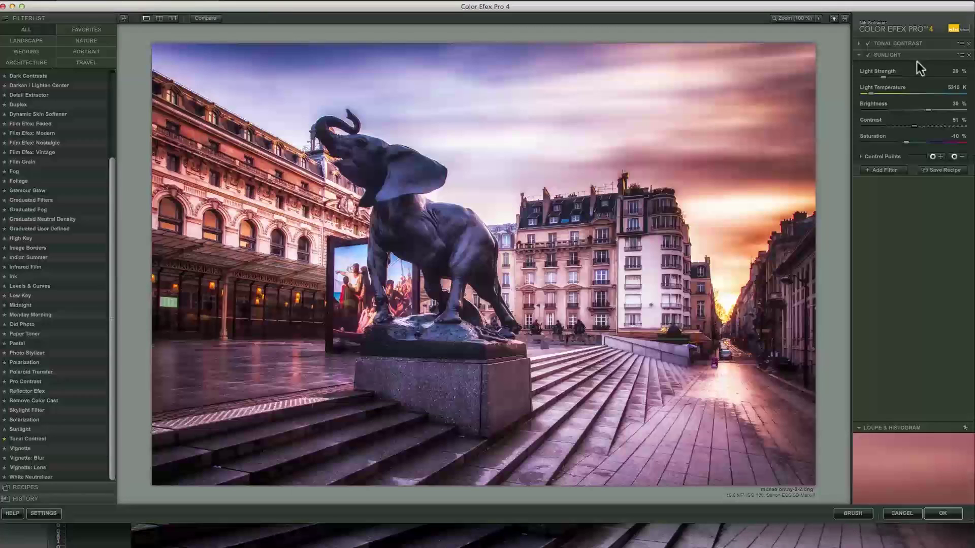
left_click_drag(870, 93, 867, 94)
left_click_drag(920, 126, 925, 125)
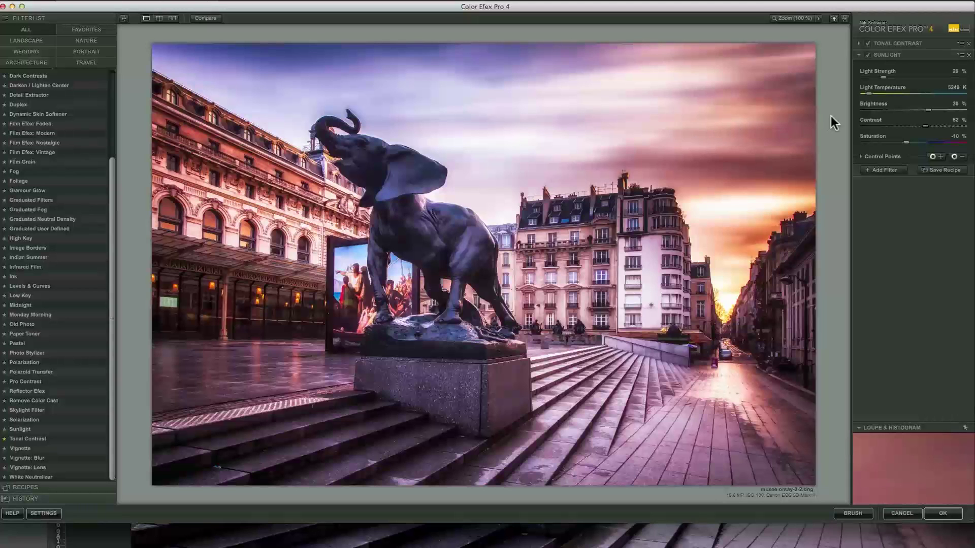
left_click(919, 110)
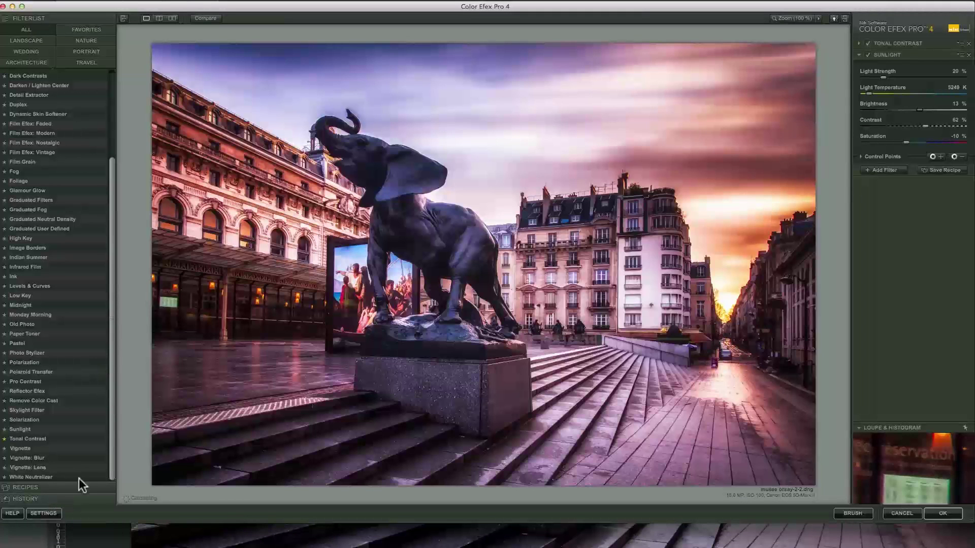
- Add a Vignette filter on top of Sunlight, compare the photo with and without it, and set its opacity to 19%
left_click(894, 171)
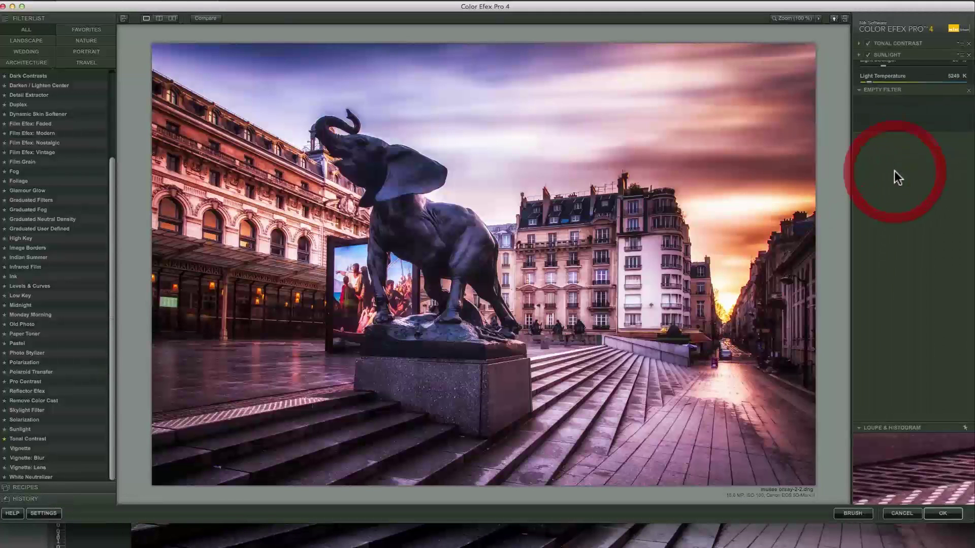
left_click(21, 448)
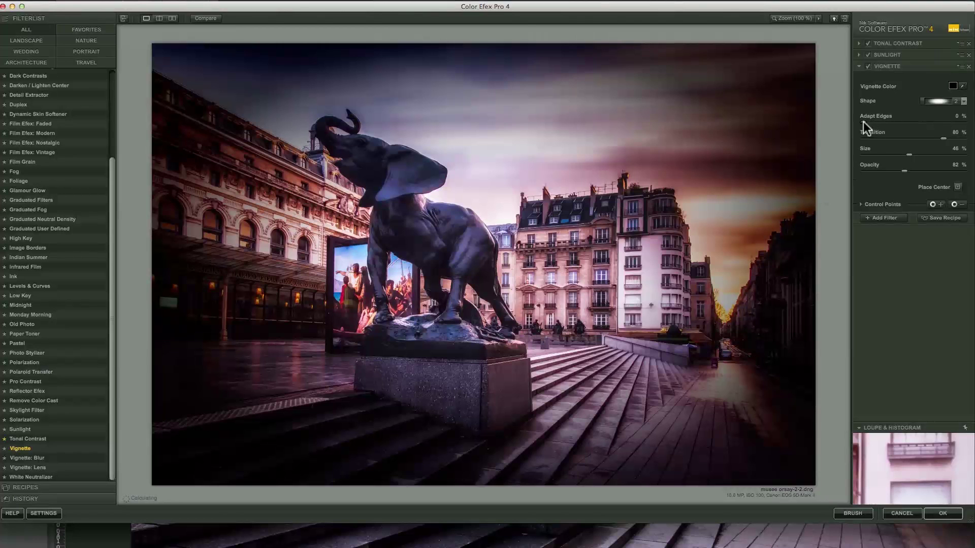
left_click_drag(901, 170, 899, 171)
left_click_drag(885, 169, 879, 171)
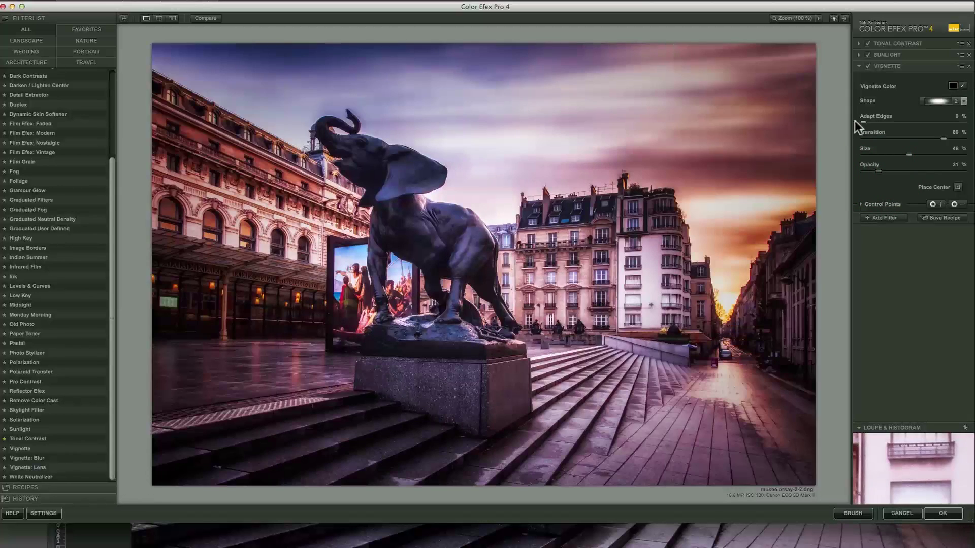
left_click(867, 66)
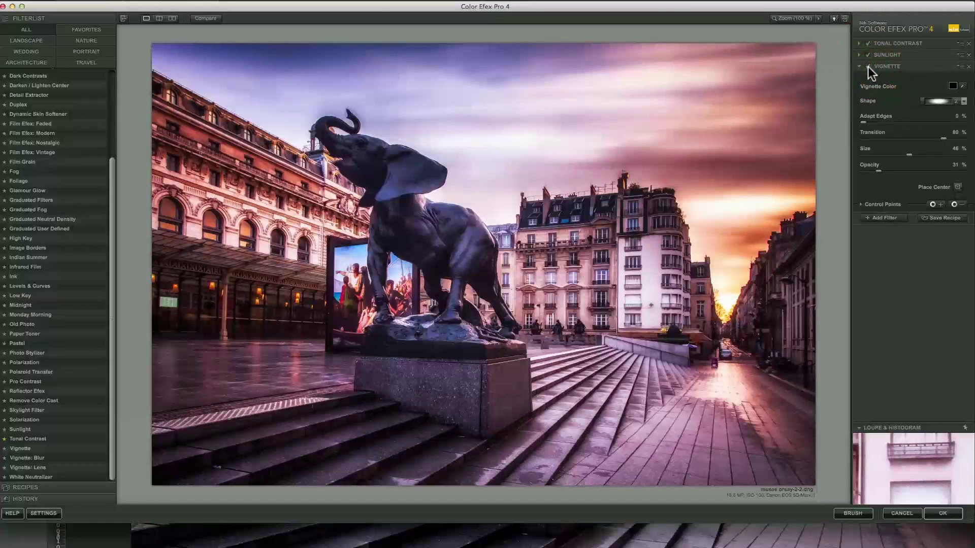
left_click(867, 66)
left_click(873, 170)
left_click_drag(872, 174, 871, 171)
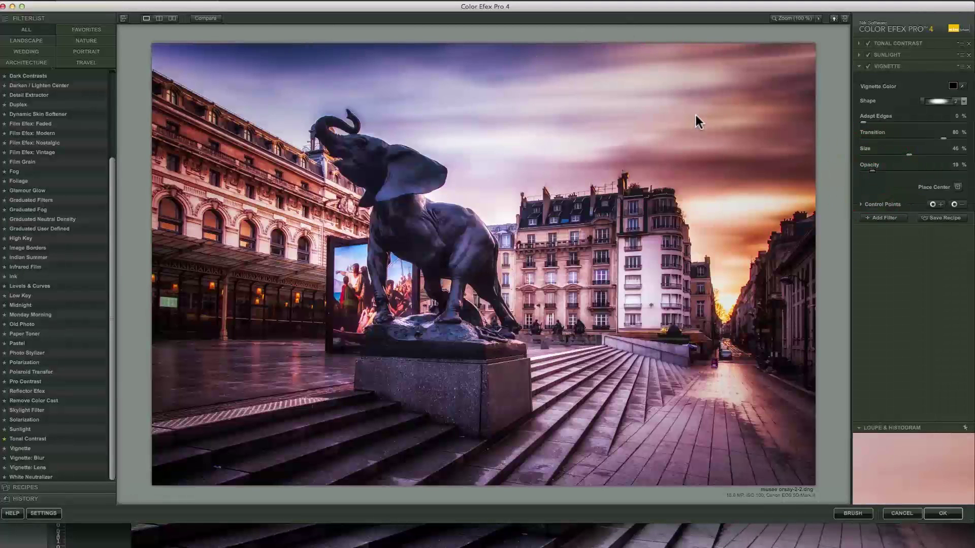
- Add a Detail Extractor filter on top of the Vignette with detail extraction at 38% and contrast at 39%
left_click(894, 218)
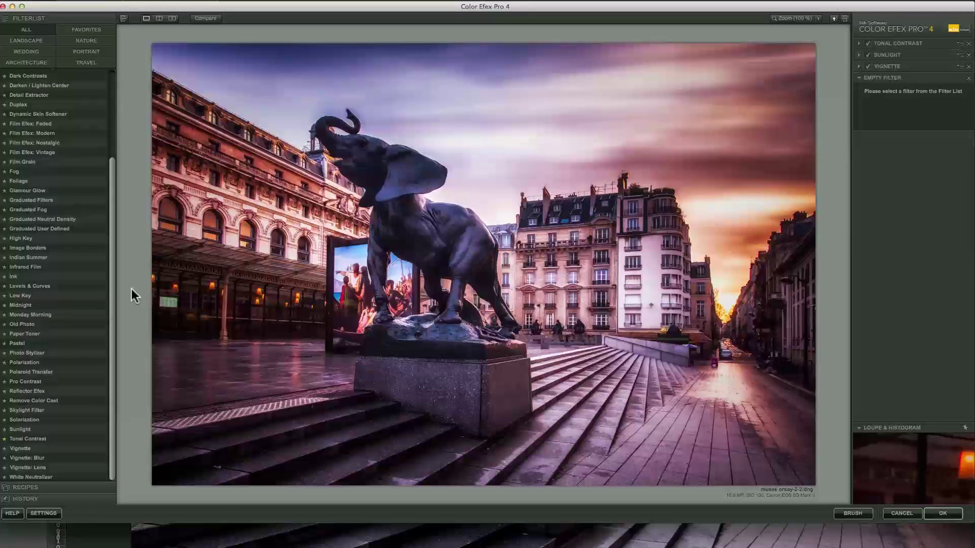
left_click(4, 449)
left_click_drag(111, 439, 115, 338)
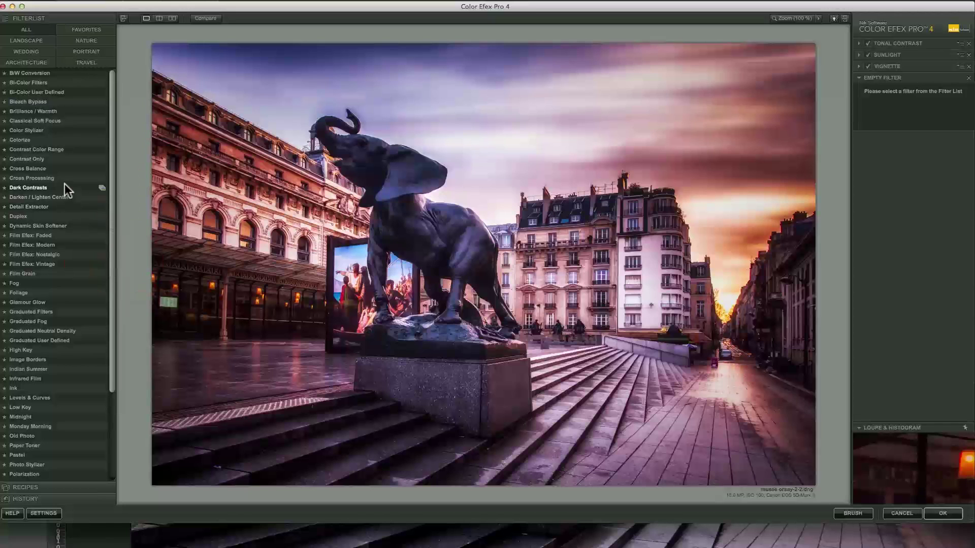
left_click(56, 207)
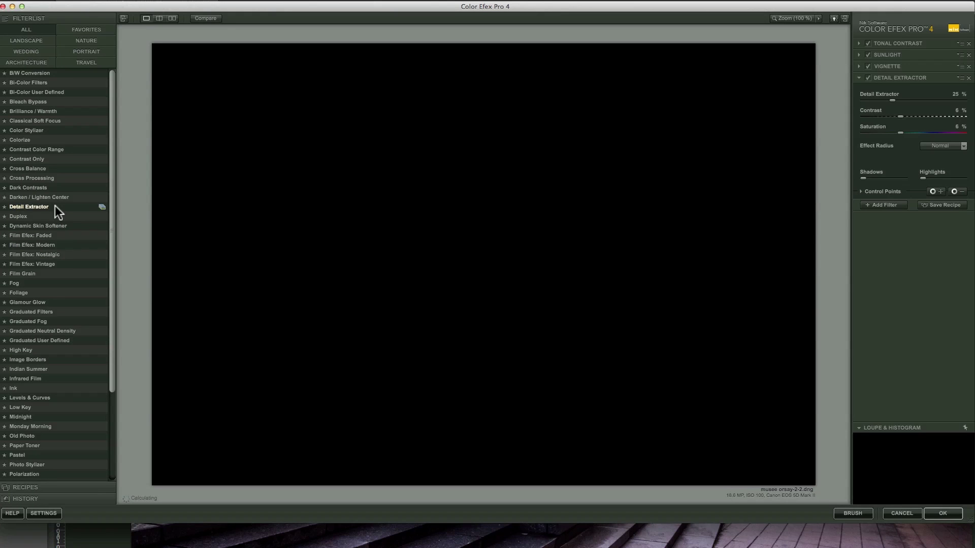
left_click_drag(112, 230, 90, 105)
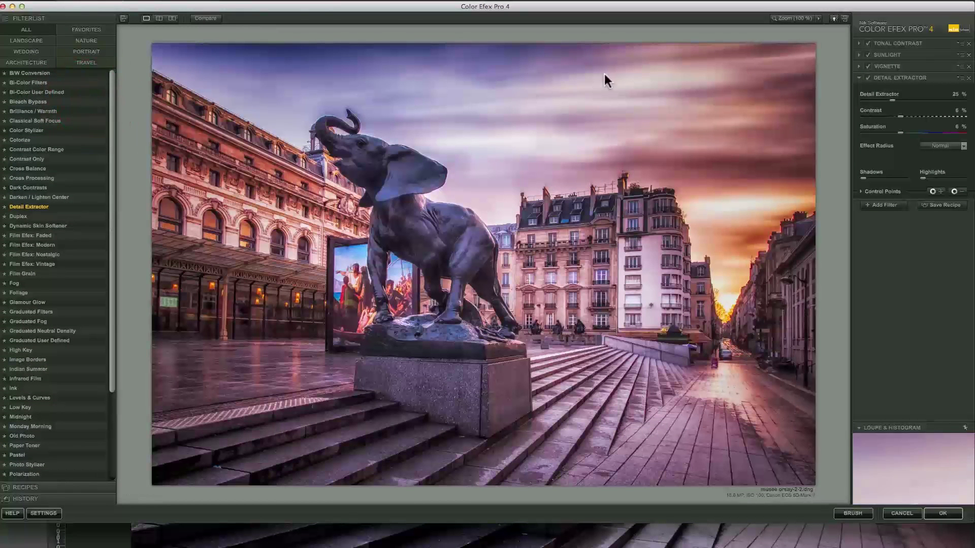
left_click(907, 100)
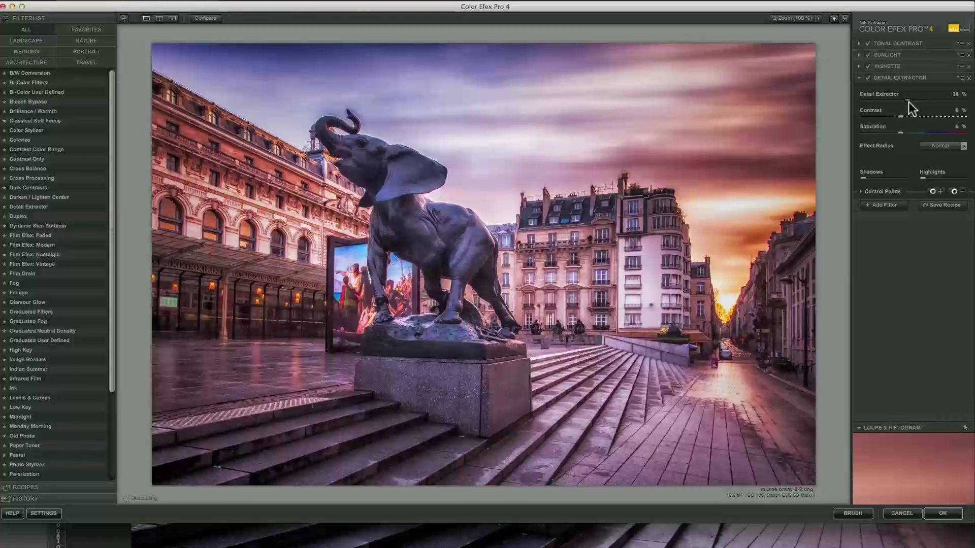
left_click(919, 116)
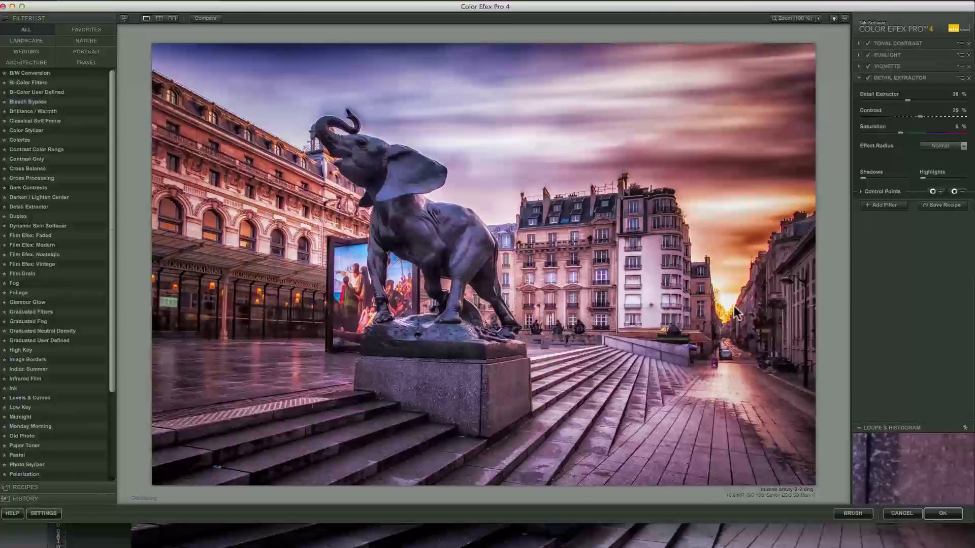
- Place a Detail Extractor control point on the statue's stone pedestal, enlarge its radius and slightly reduce its opacity
left_click(933, 192)
left_click(505, 405)
left_click(933, 192)
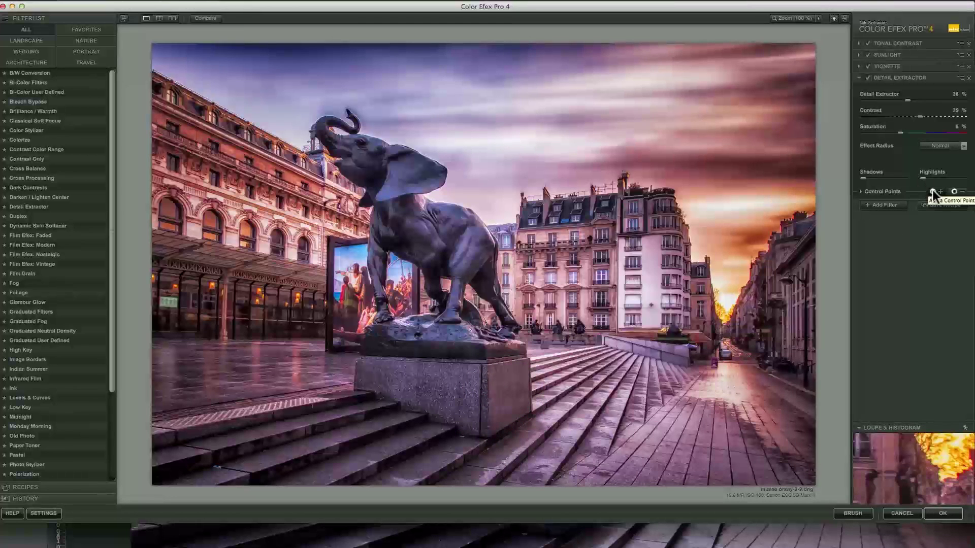
left_click(479, 417)
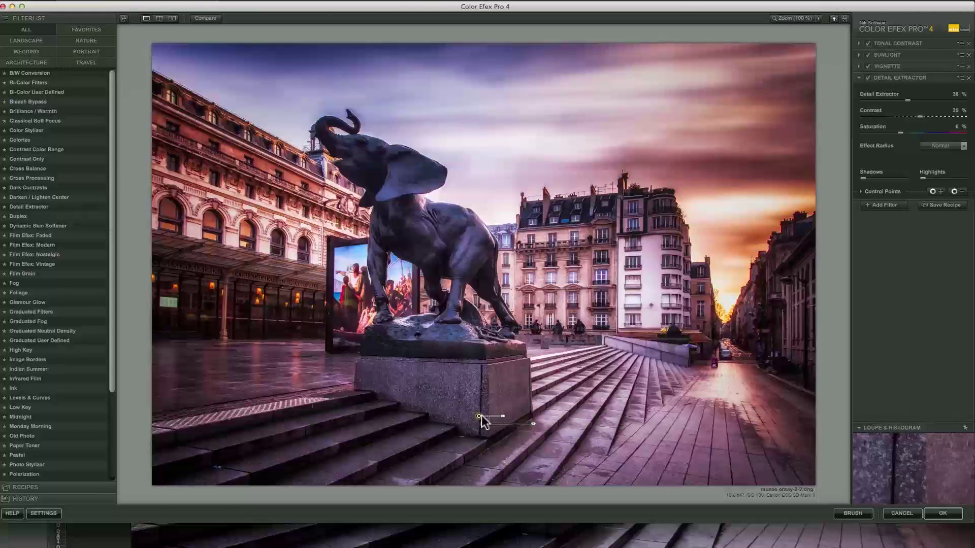
left_click_drag(502, 417, 513, 417)
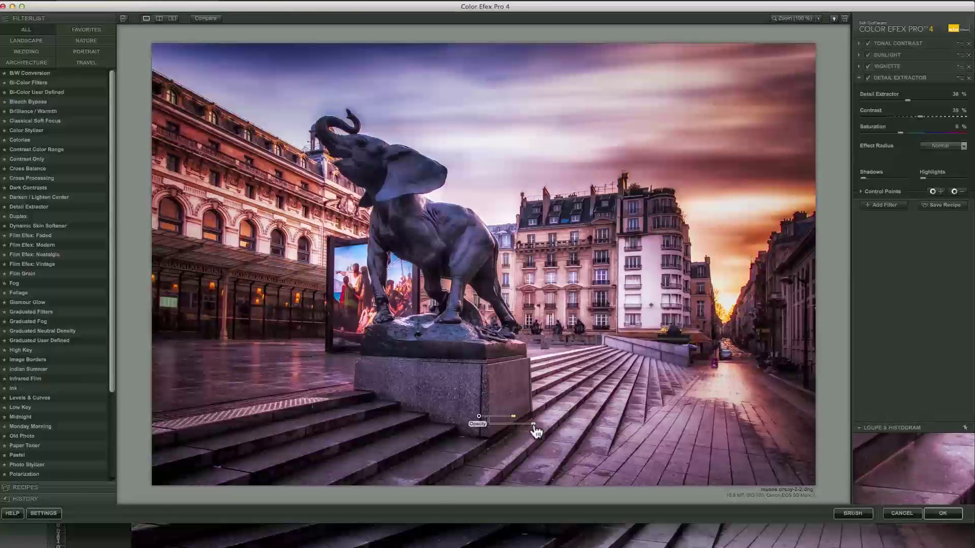
mouse_move(534, 425)
left_mouse_down()
mouse_move(512, 425)
mouse_move(526, 428)
left_mouse_up()
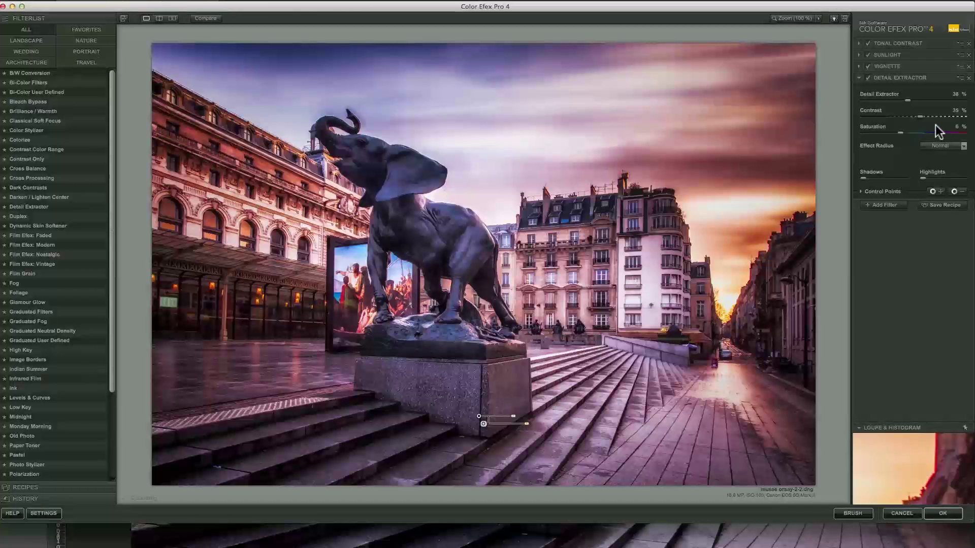
- Set the Detail Extractor amount to 36% and its contrast to 43%, and widen the pedestal control point slightly
left_click(931, 99)
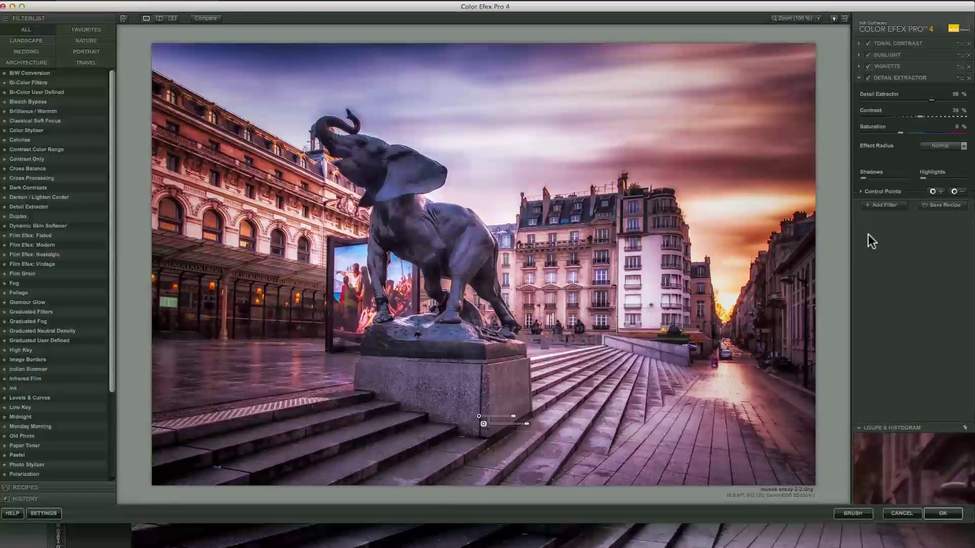
left_click(905, 100)
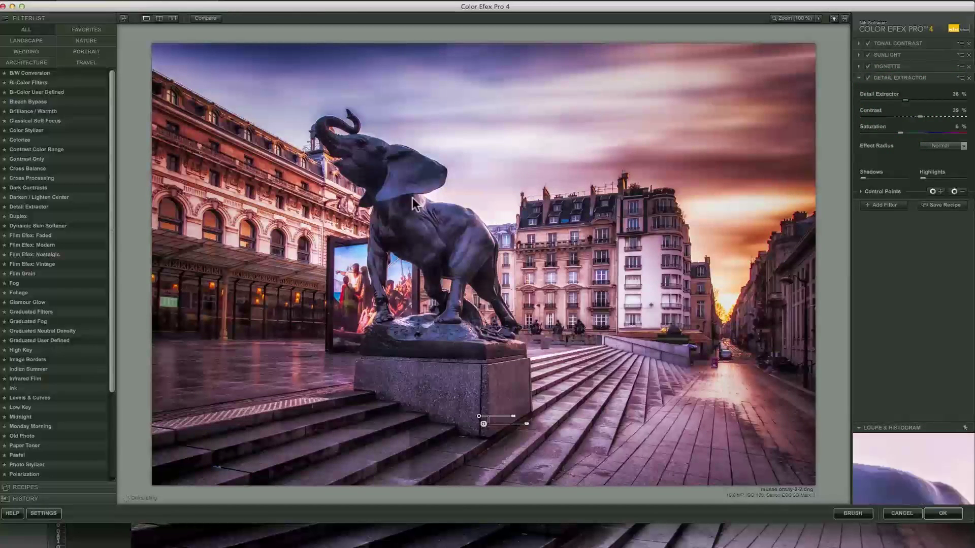
left_click(936, 116)
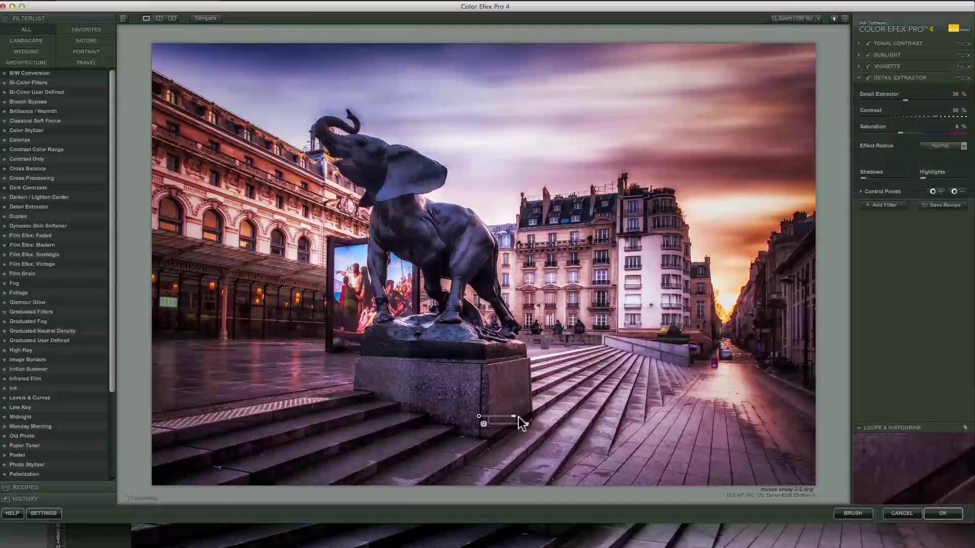
left_click_drag(517, 422, 523, 423)
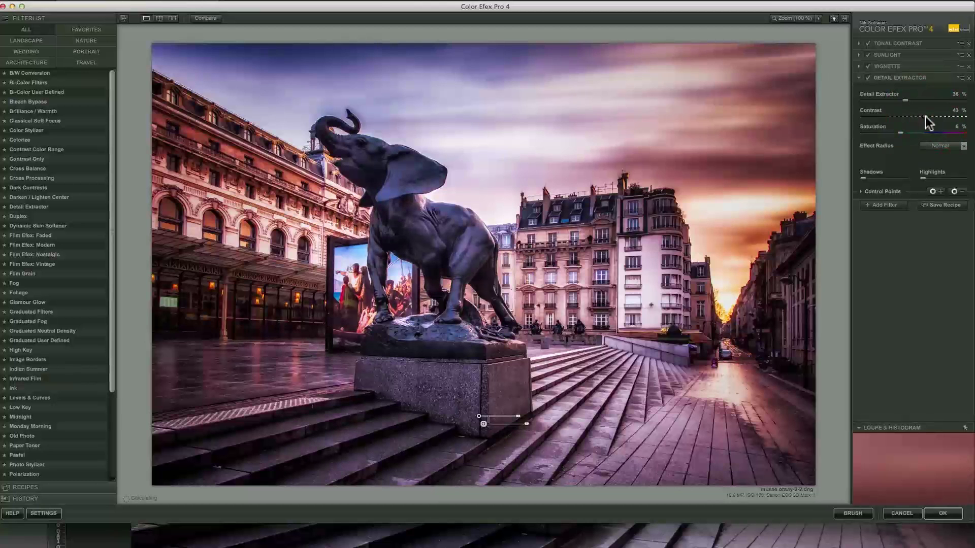
- Compare the filtered photo with the original several times
left_click(206, 17)
left_click(206, 18)
left_click(207, 17)
left_click(206, 17)
left_click(206, 17)
left_click(206, 17)
left_click(206, 17)
left_click(206, 17)
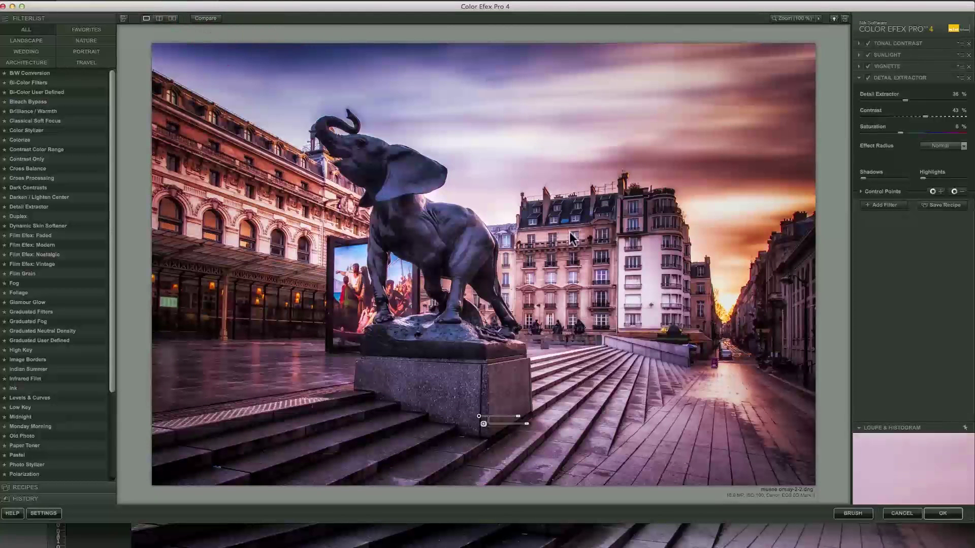
- Apply the filter stack to the photo and compare the Color Efex Pro 4 layer against the layers beneath it
left_click(942, 513)
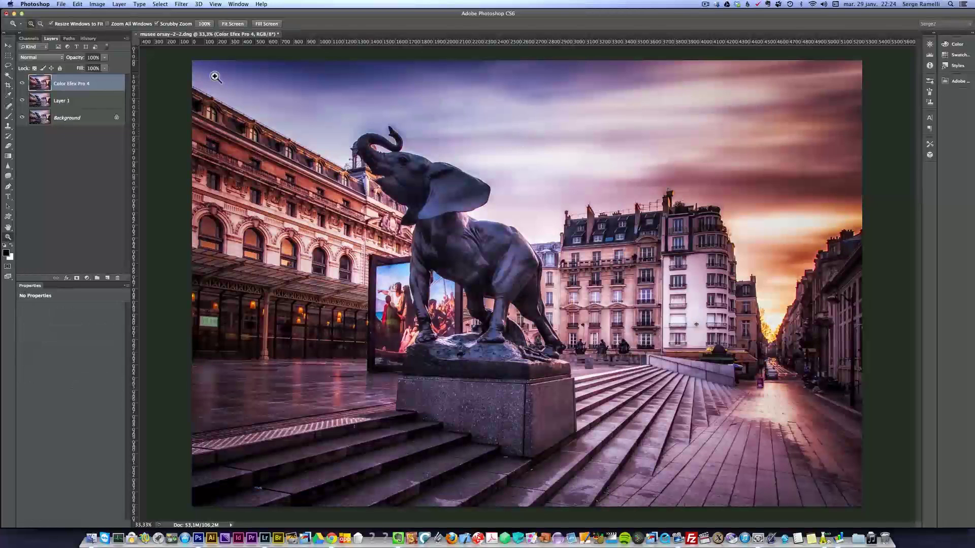
left_click(21, 84)
left_click(22, 85)
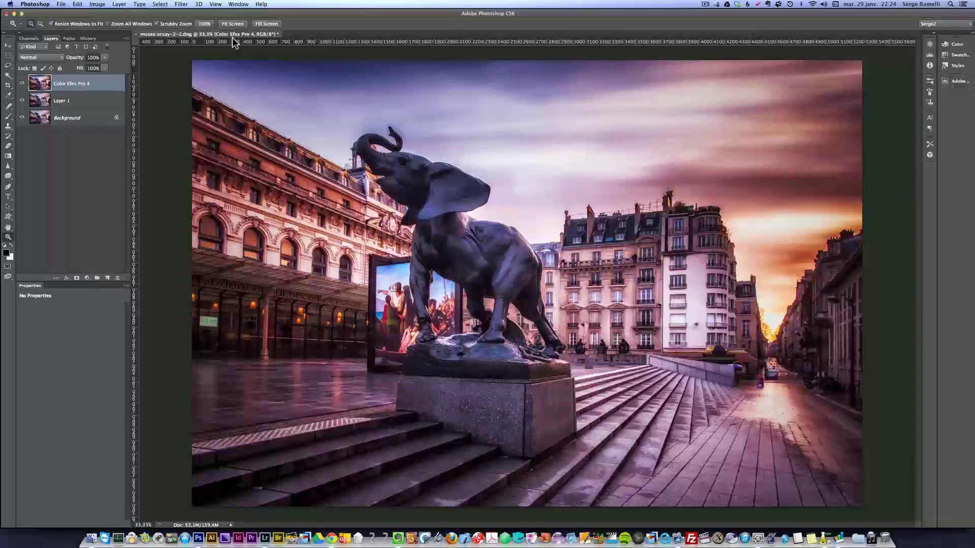
mouse_move(77, 60)
left_mouse_down()
mouse_move(68, 59)
mouse_move(112, 59)
left_mouse_up()
- Close the elephant photo with its changes saved and switch to Lightroom
key("super+w")
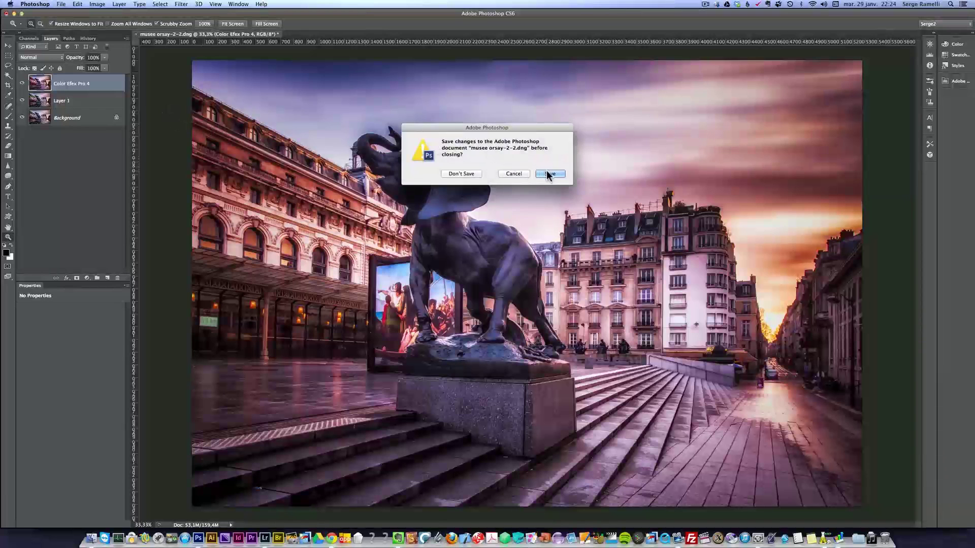
left_click(549, 173)
key("super+Tab")
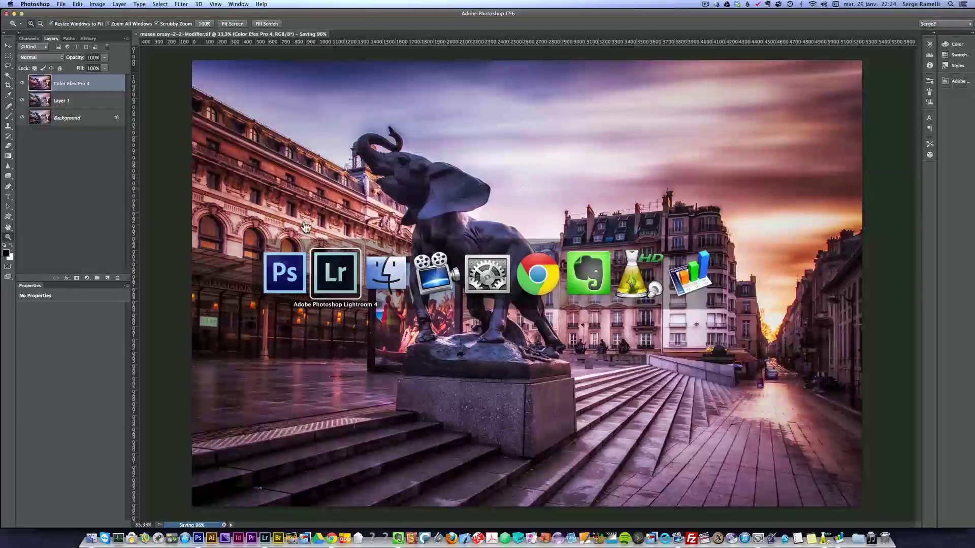
left_click(338, 274)
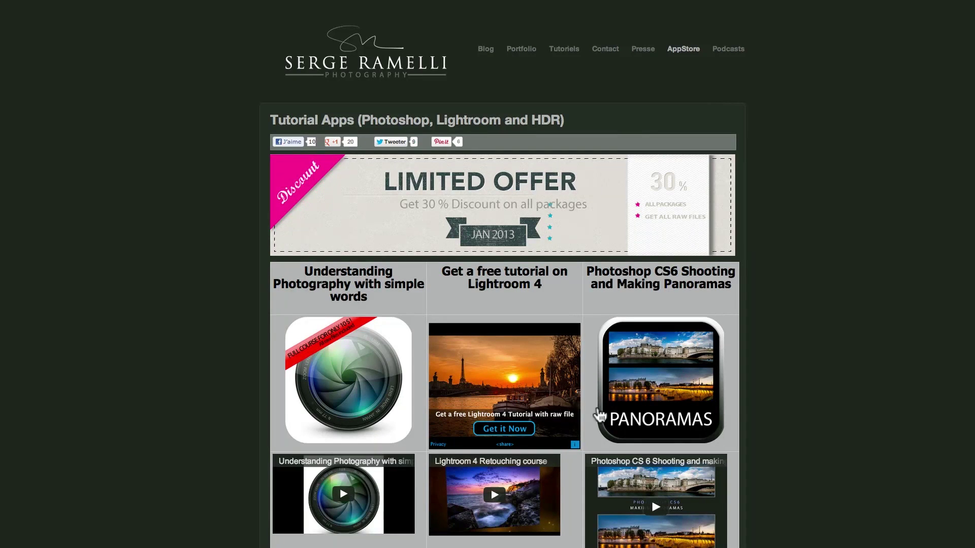
- Look through the photography website's tutorial apps page and its Podcasts page in the web browser
scroll(637, 330, "down", 6)
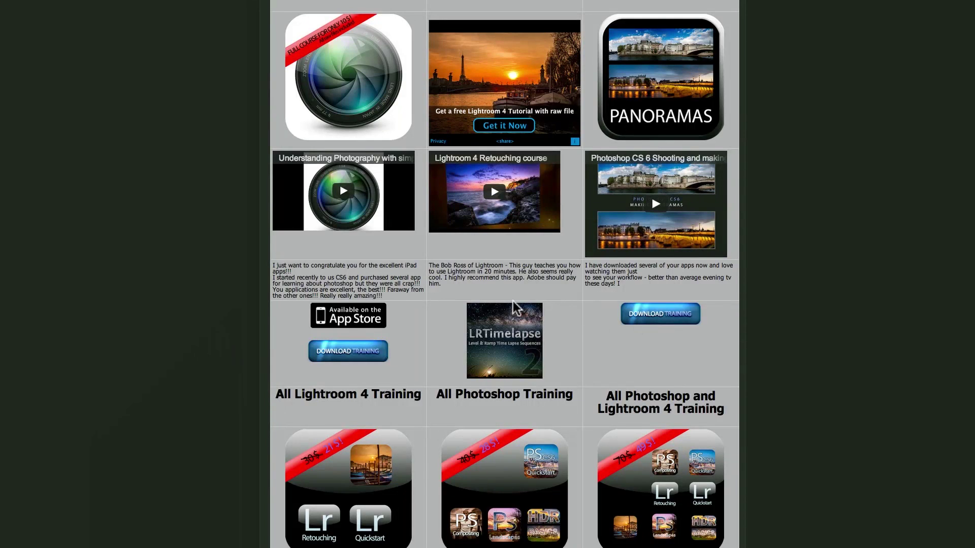
scroll(514, 305, "down", 3)
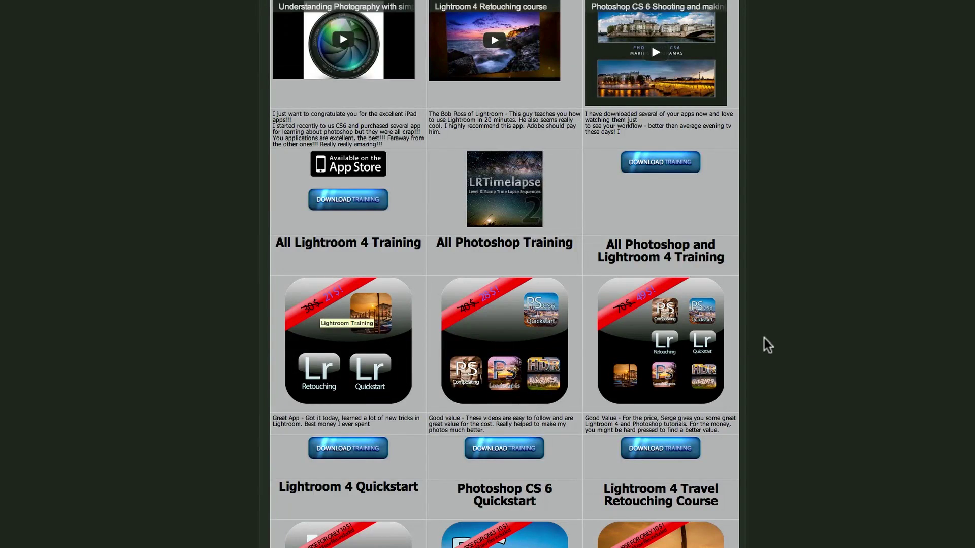
scroll(763, 343, "up", 10)
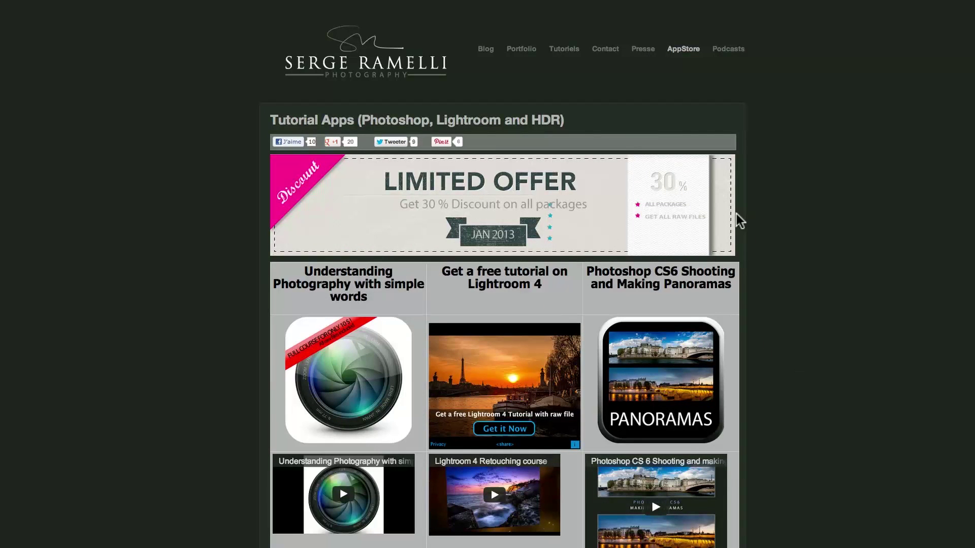
left_click(729, 55)
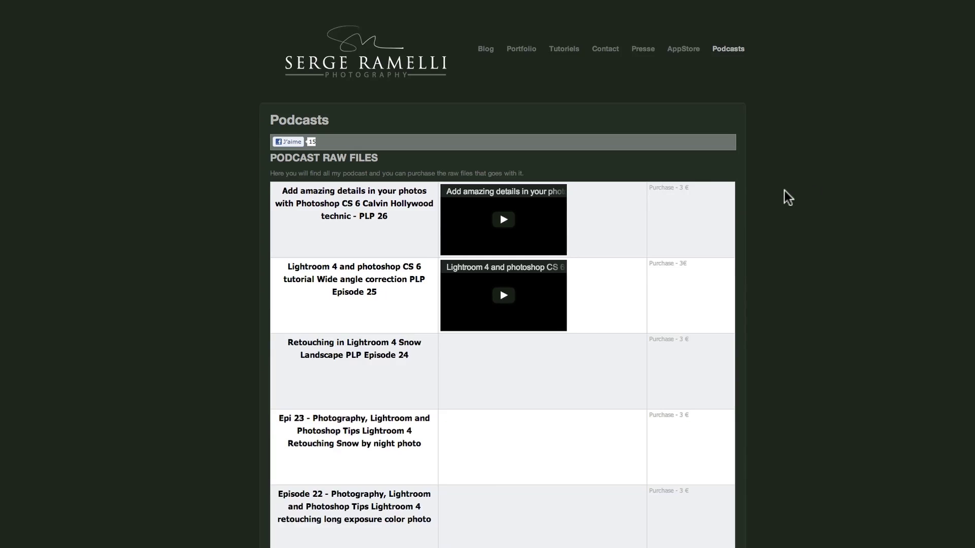
scroll(784, 191, "down", 3)
scroll(738, 168, "up", 3)
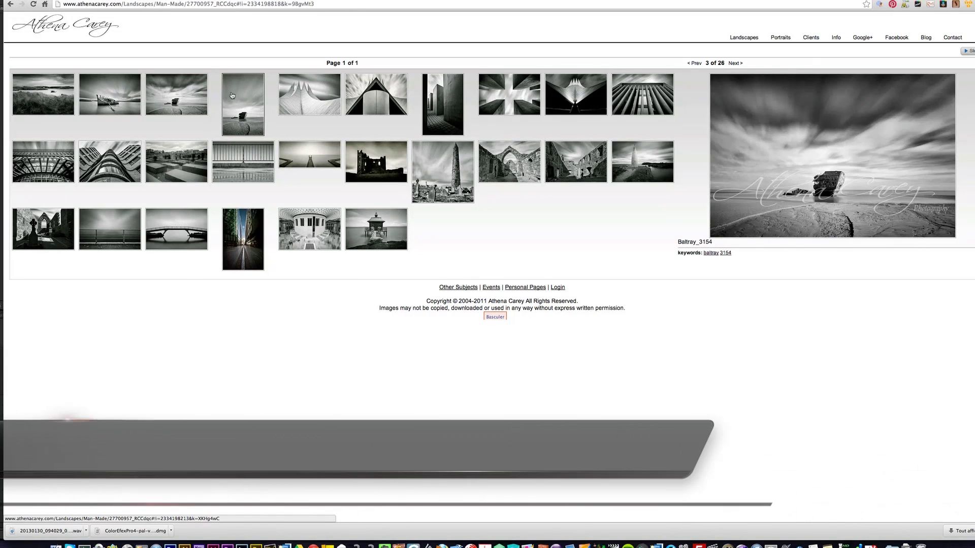
- View the fourth to tenth photos of the black-and-white man-made landscapes gallery one after another
left_click(243, 99)
left_click(310, 93)
left_click(376, 94)
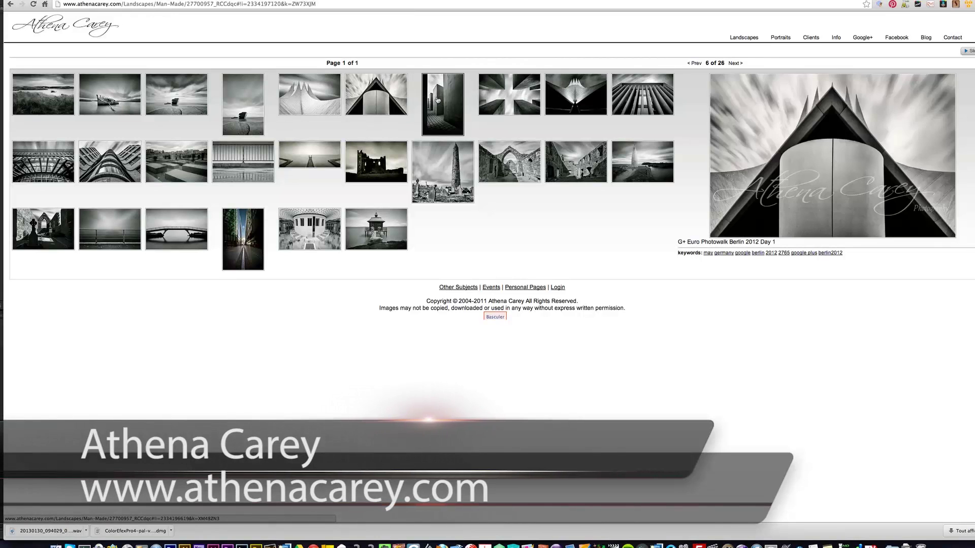
left_click(442, 103)
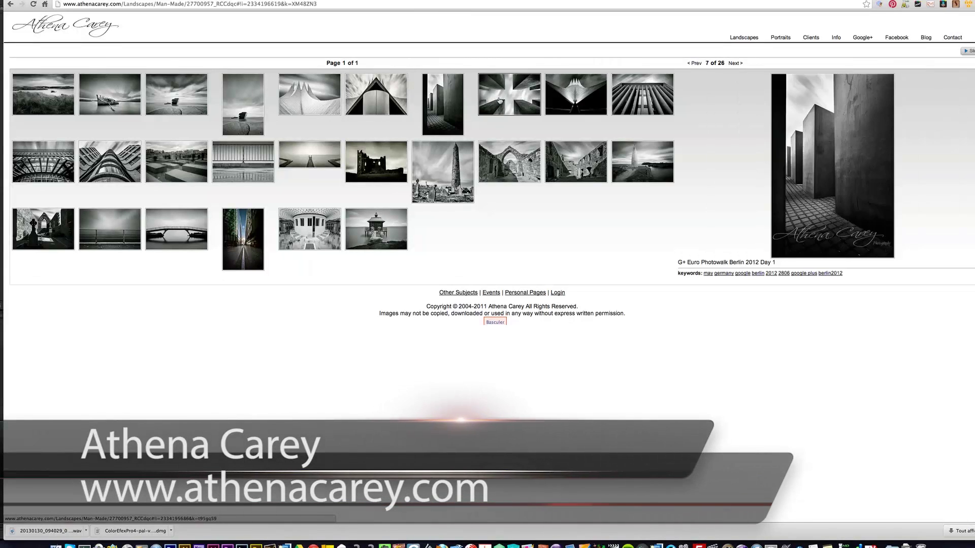
left_click(499, 100)
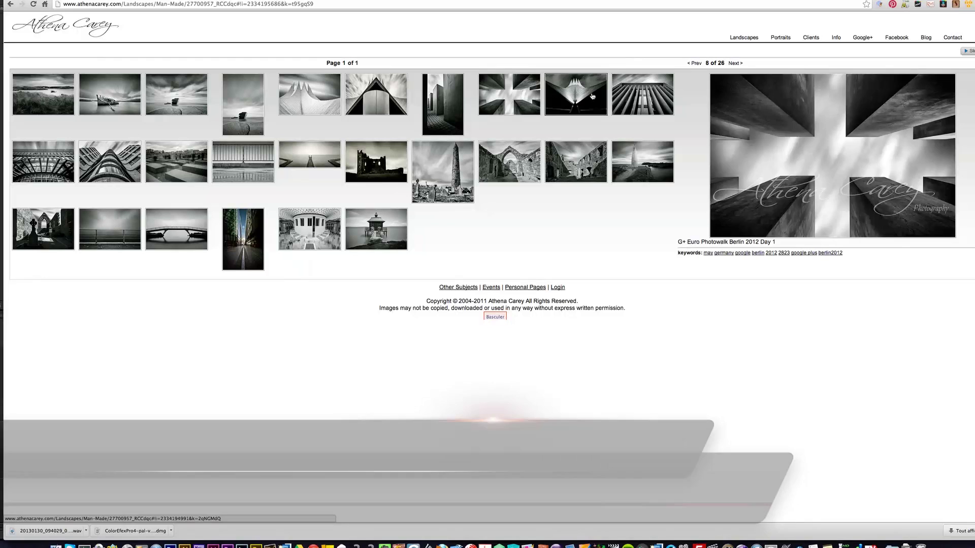
left_click(575, 97)
left_click(642, 98)
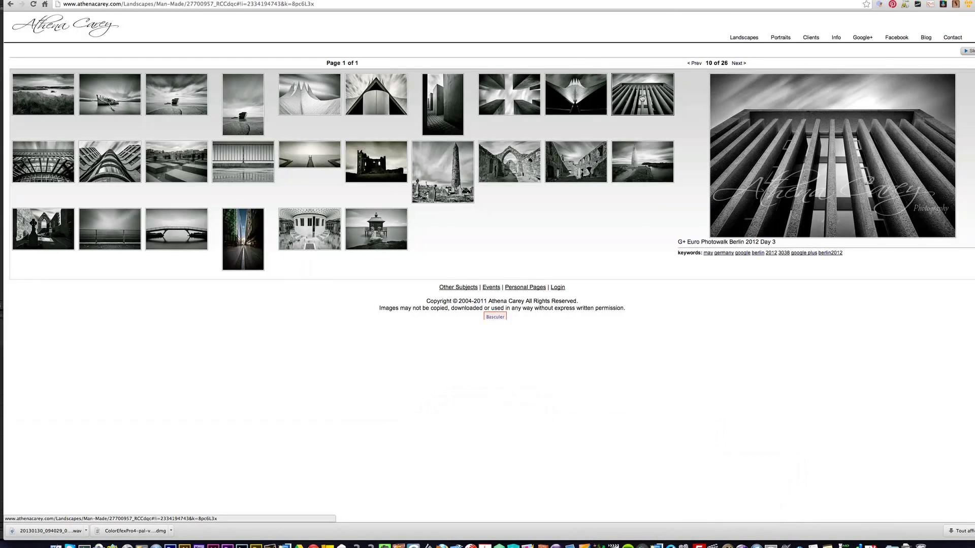